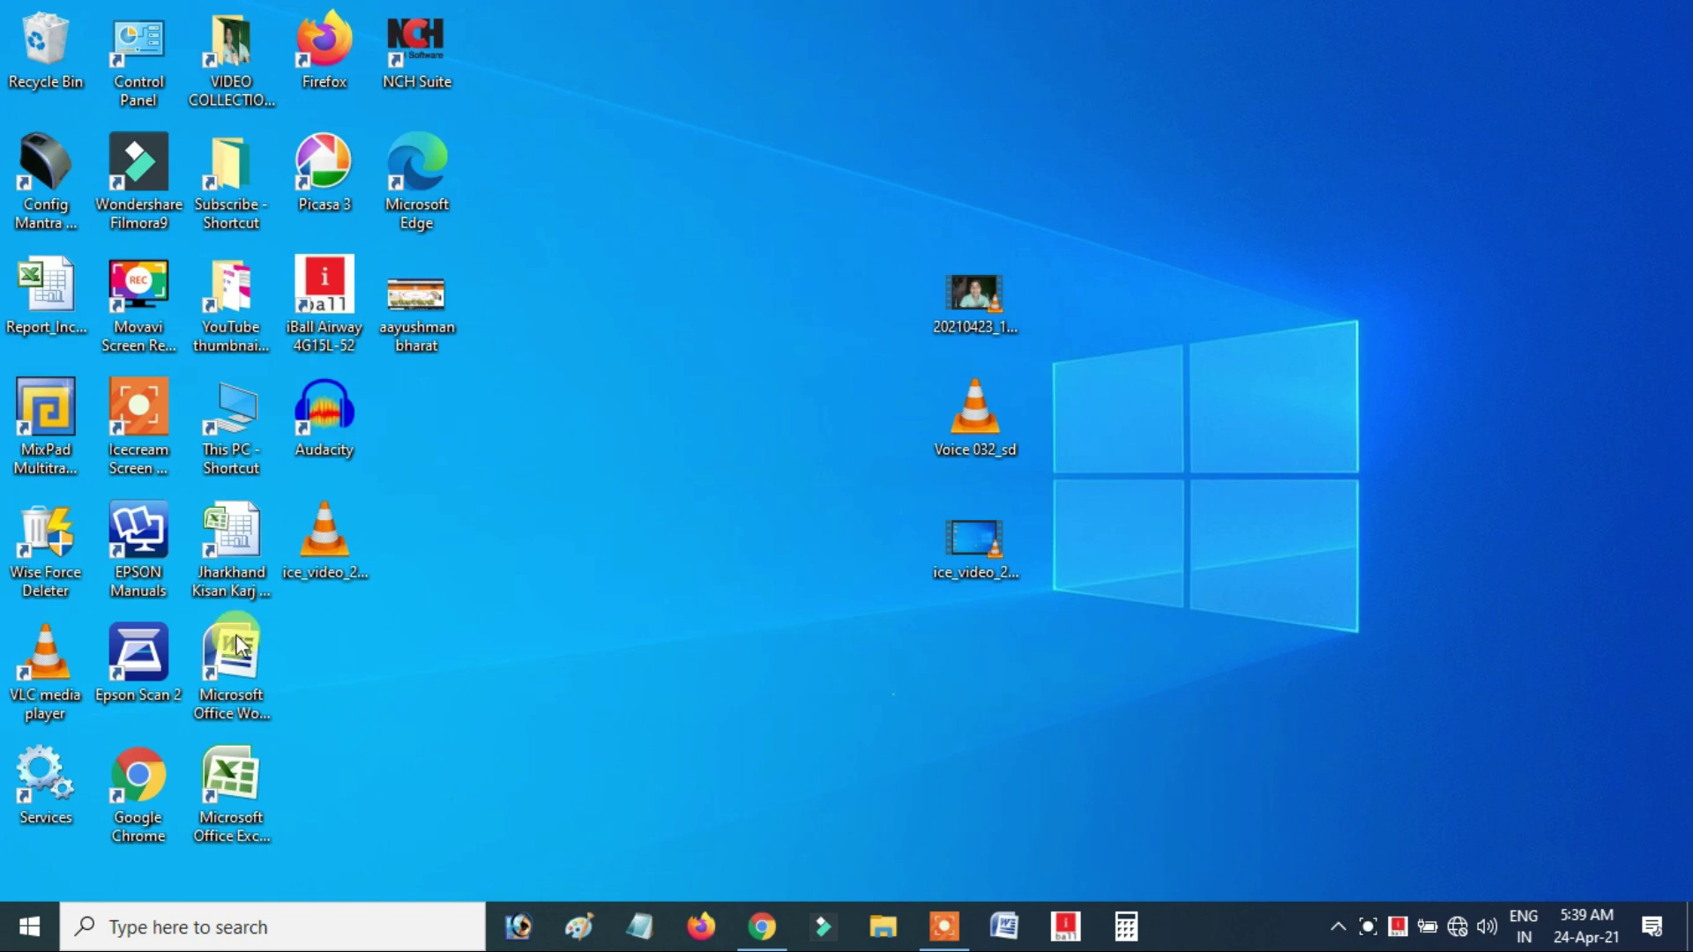
click(23, 943)
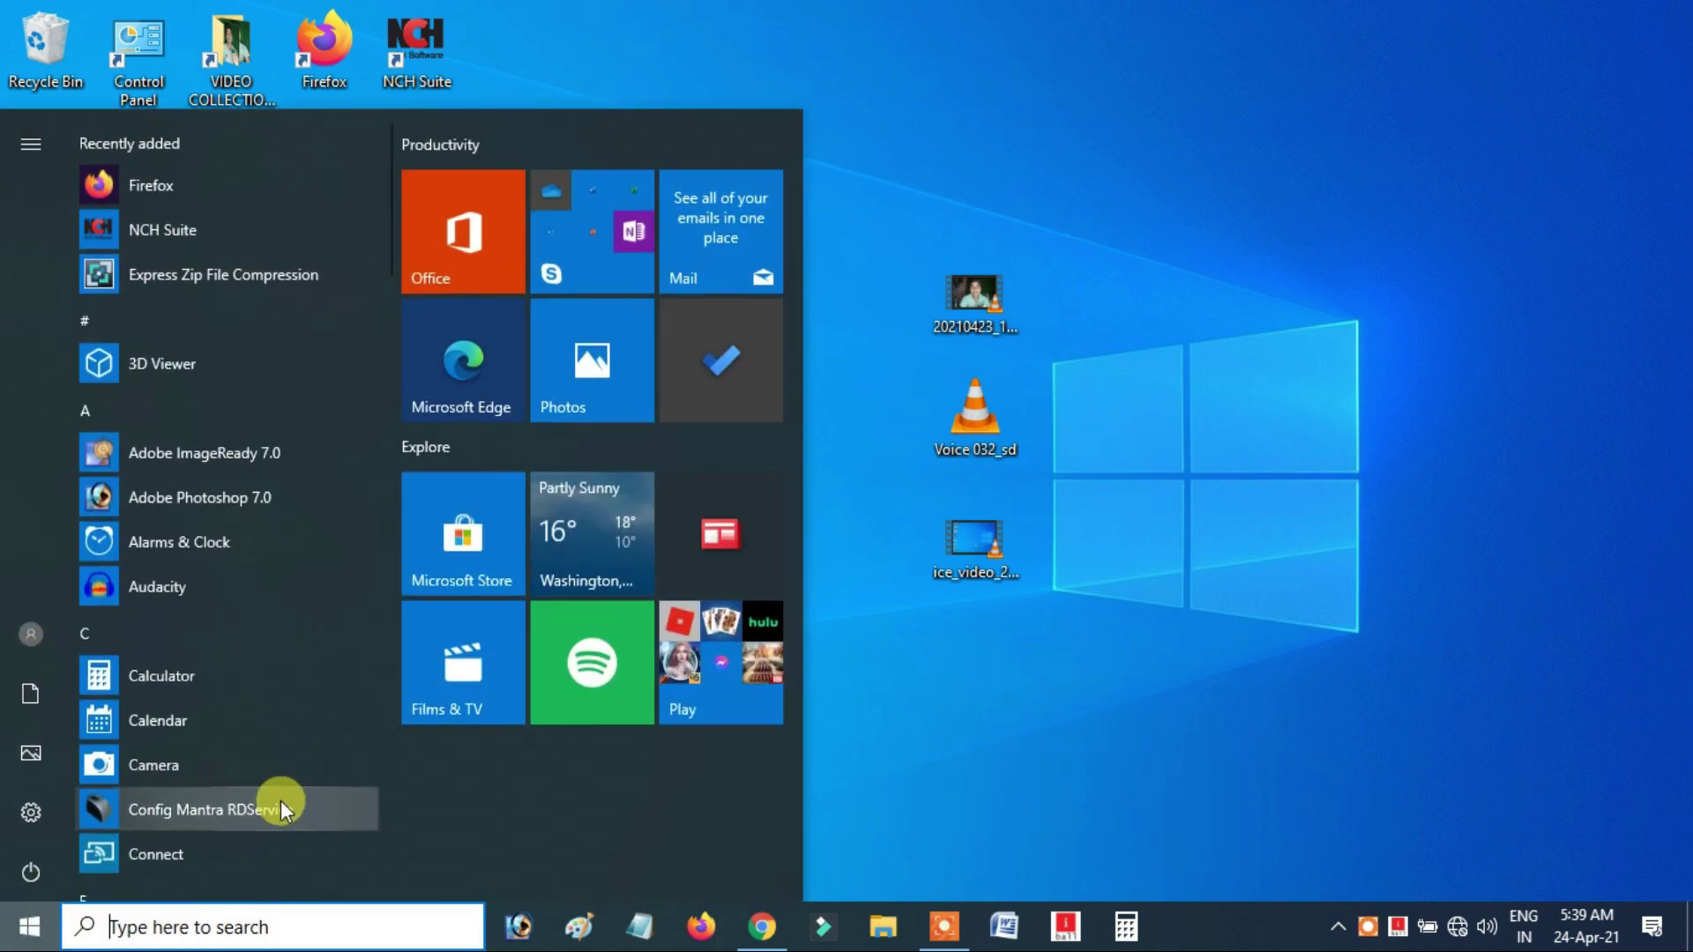
scroll(221, 582, down, 8)
scroll(208, 654, down, 15)
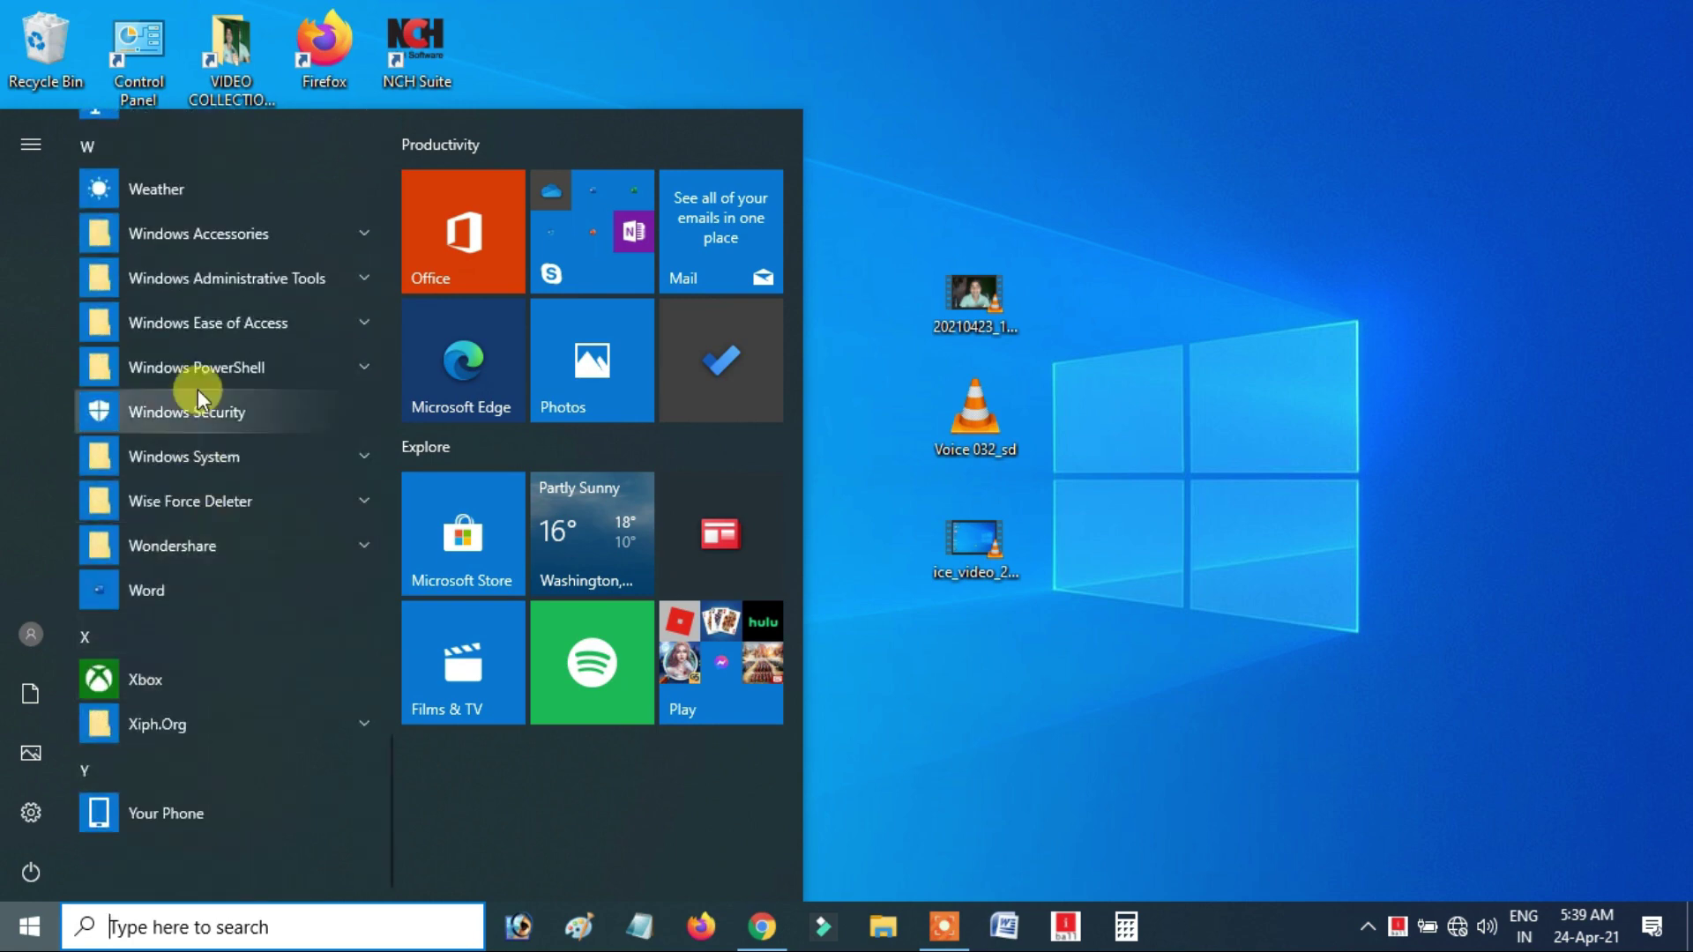
click(1387, 249)
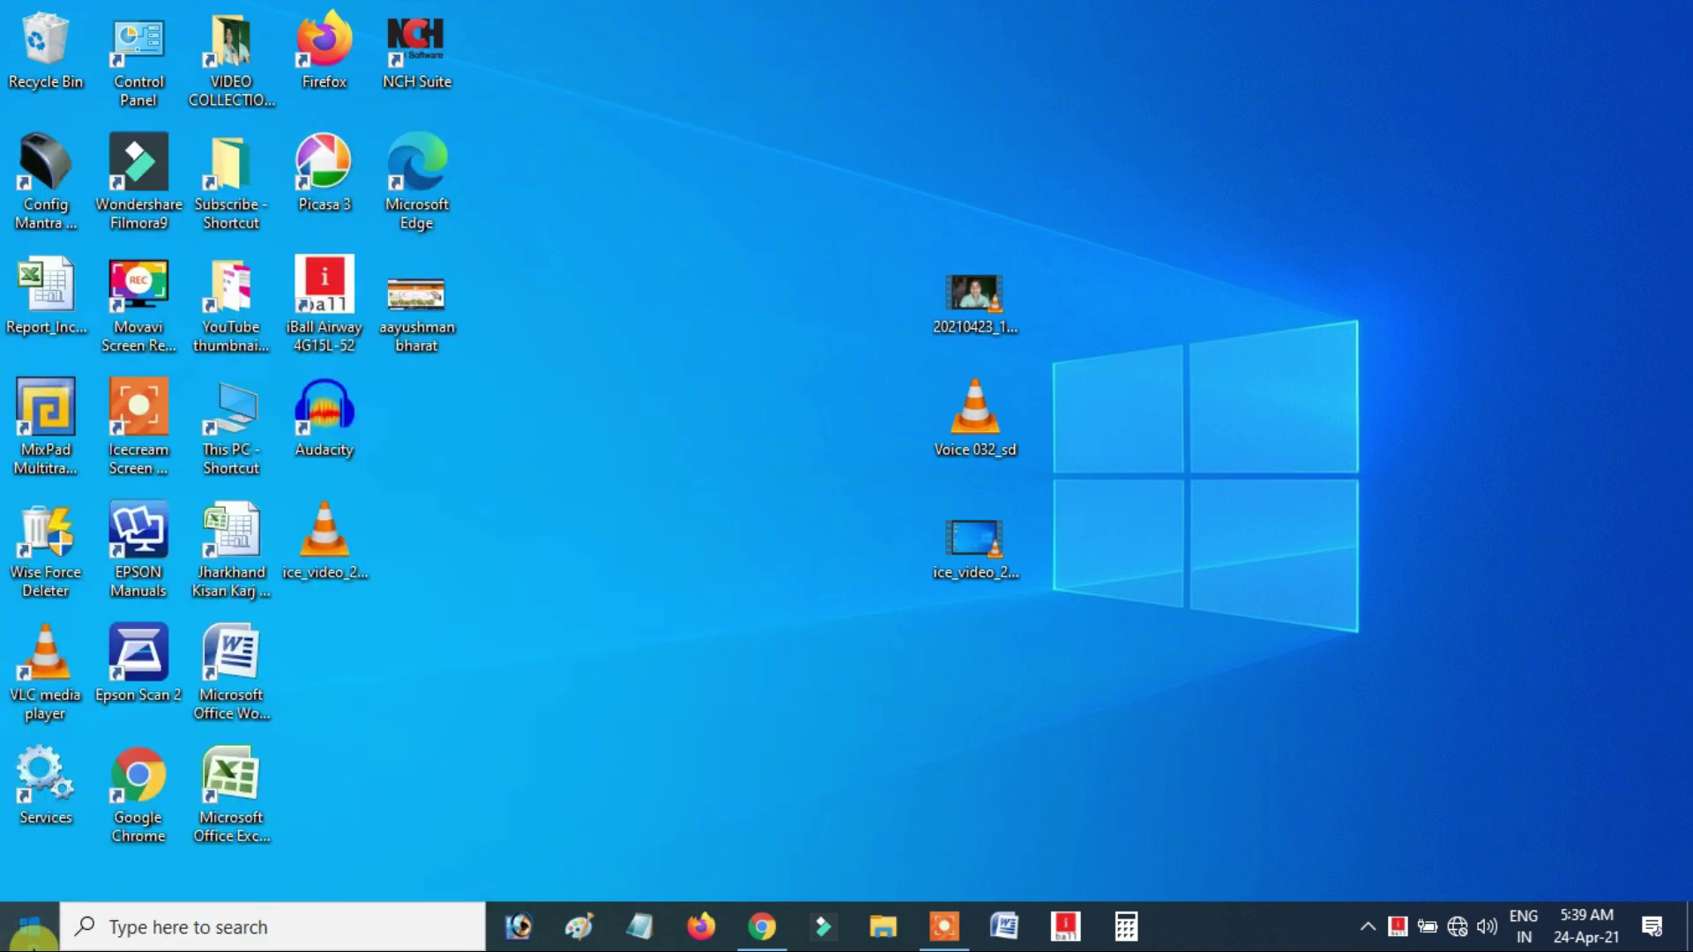
Open Control Panel from the Windows System folder of the installed apps
click(10, 934)
scroll(241, 600, down, 12)
scroll(235, 607, down, 12)
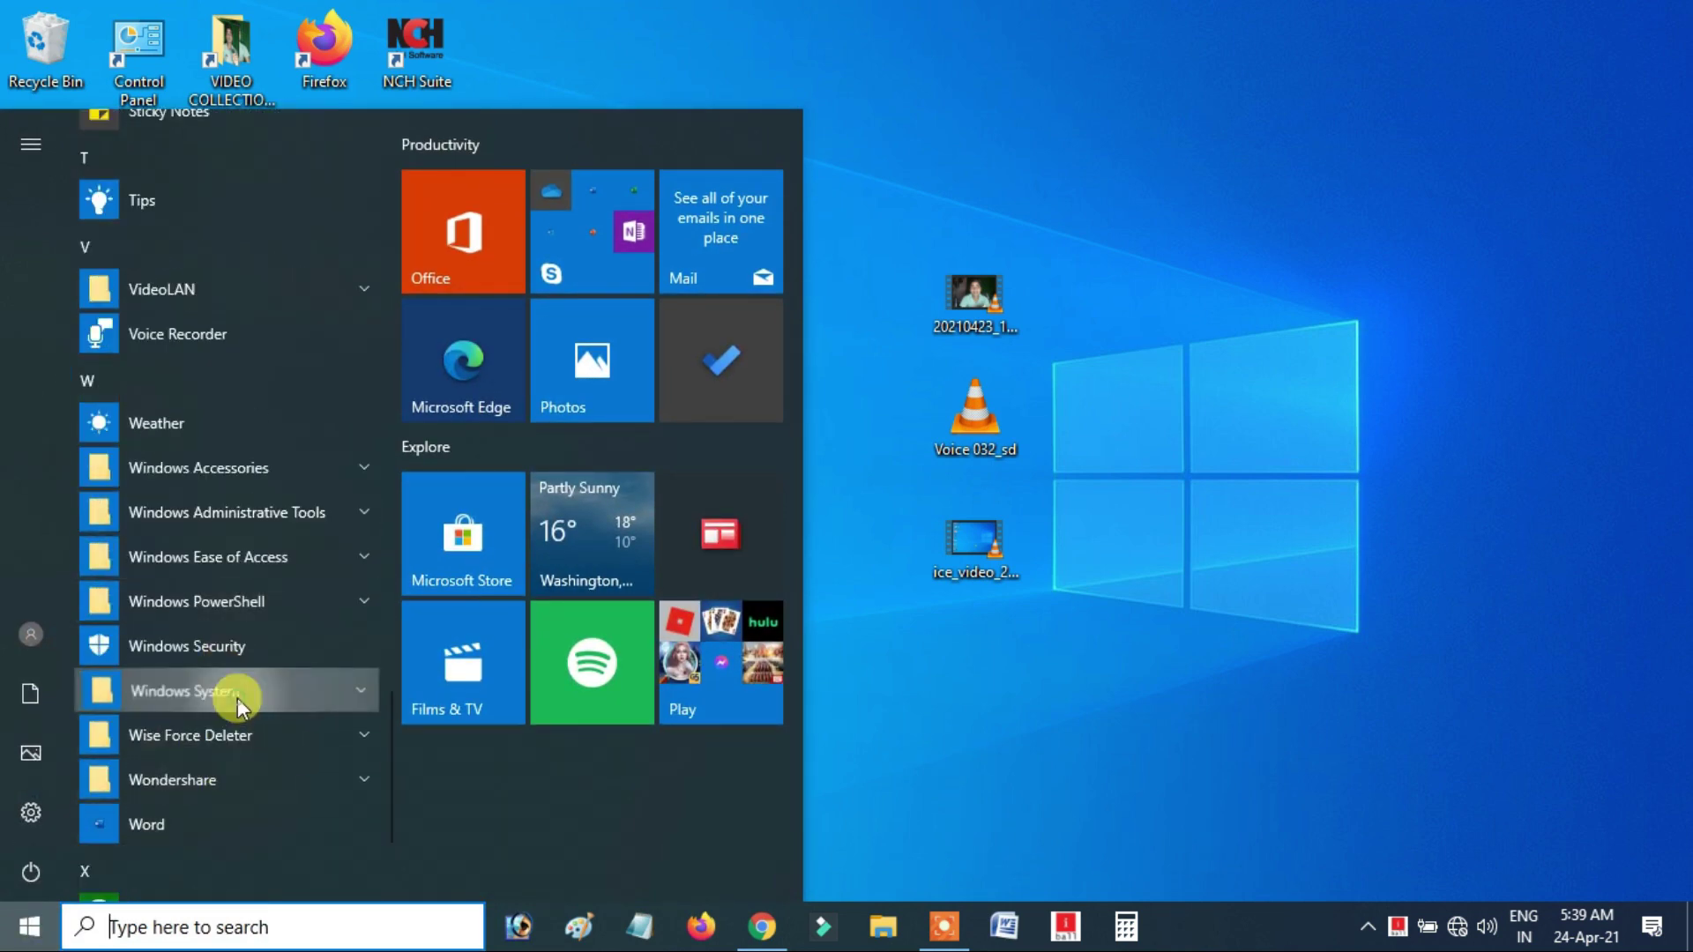
click(236, 693)
click(196, 789)
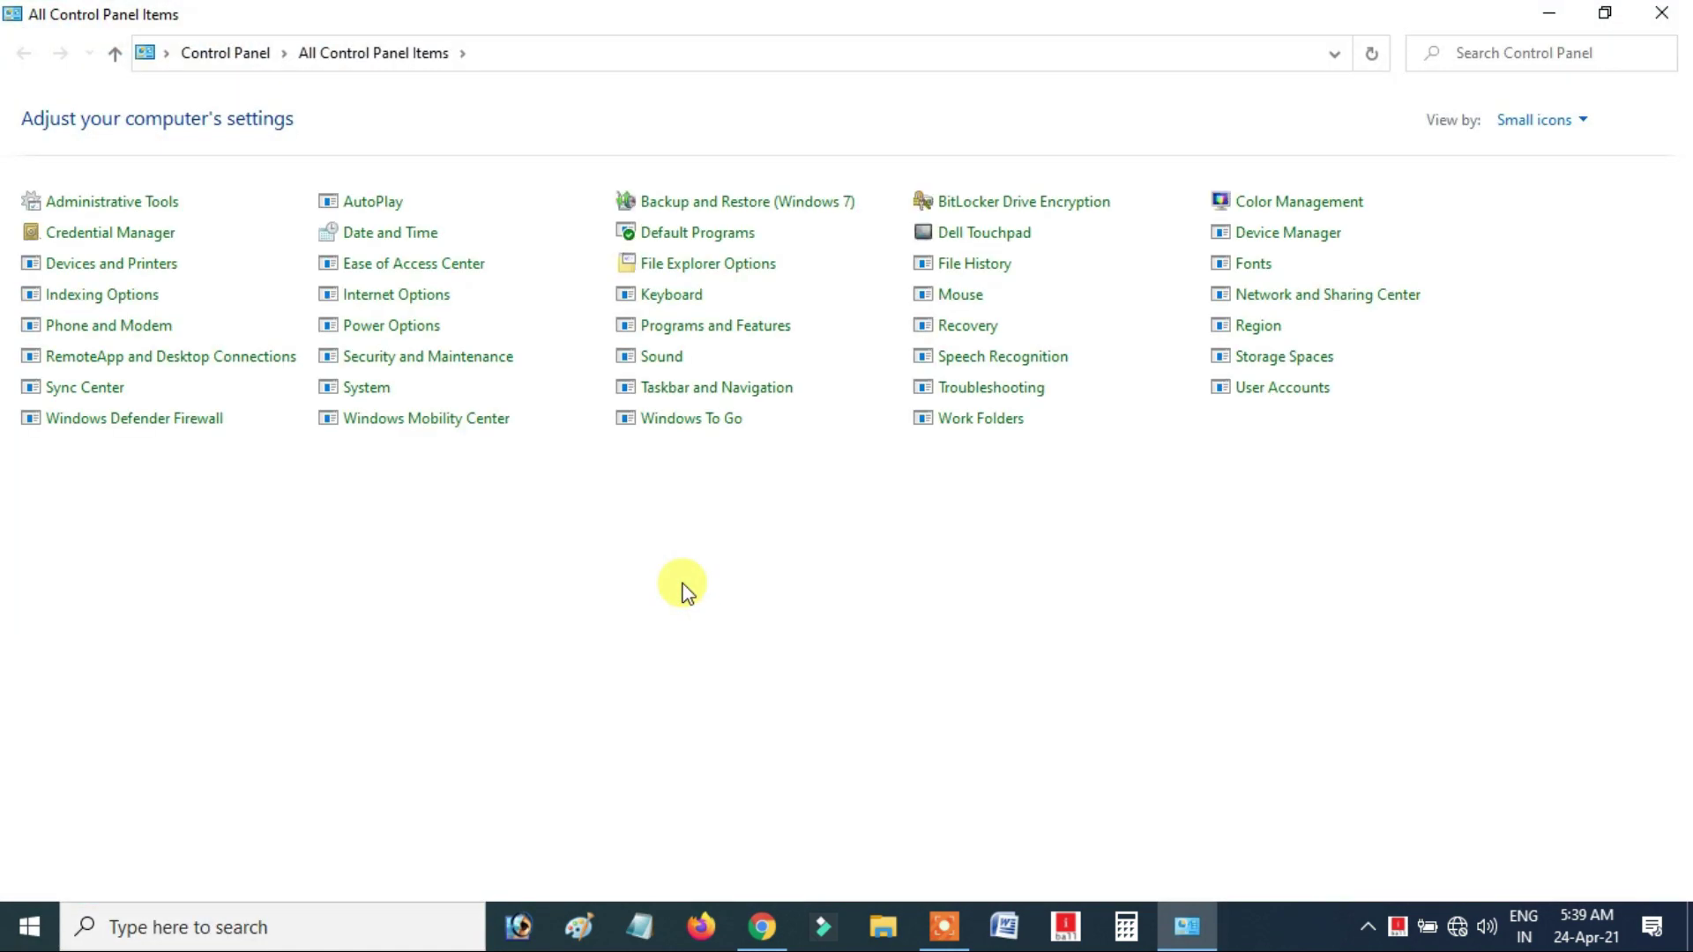
Switch the Control Panel view to Category and then back to Small icons
click(1570, 121)
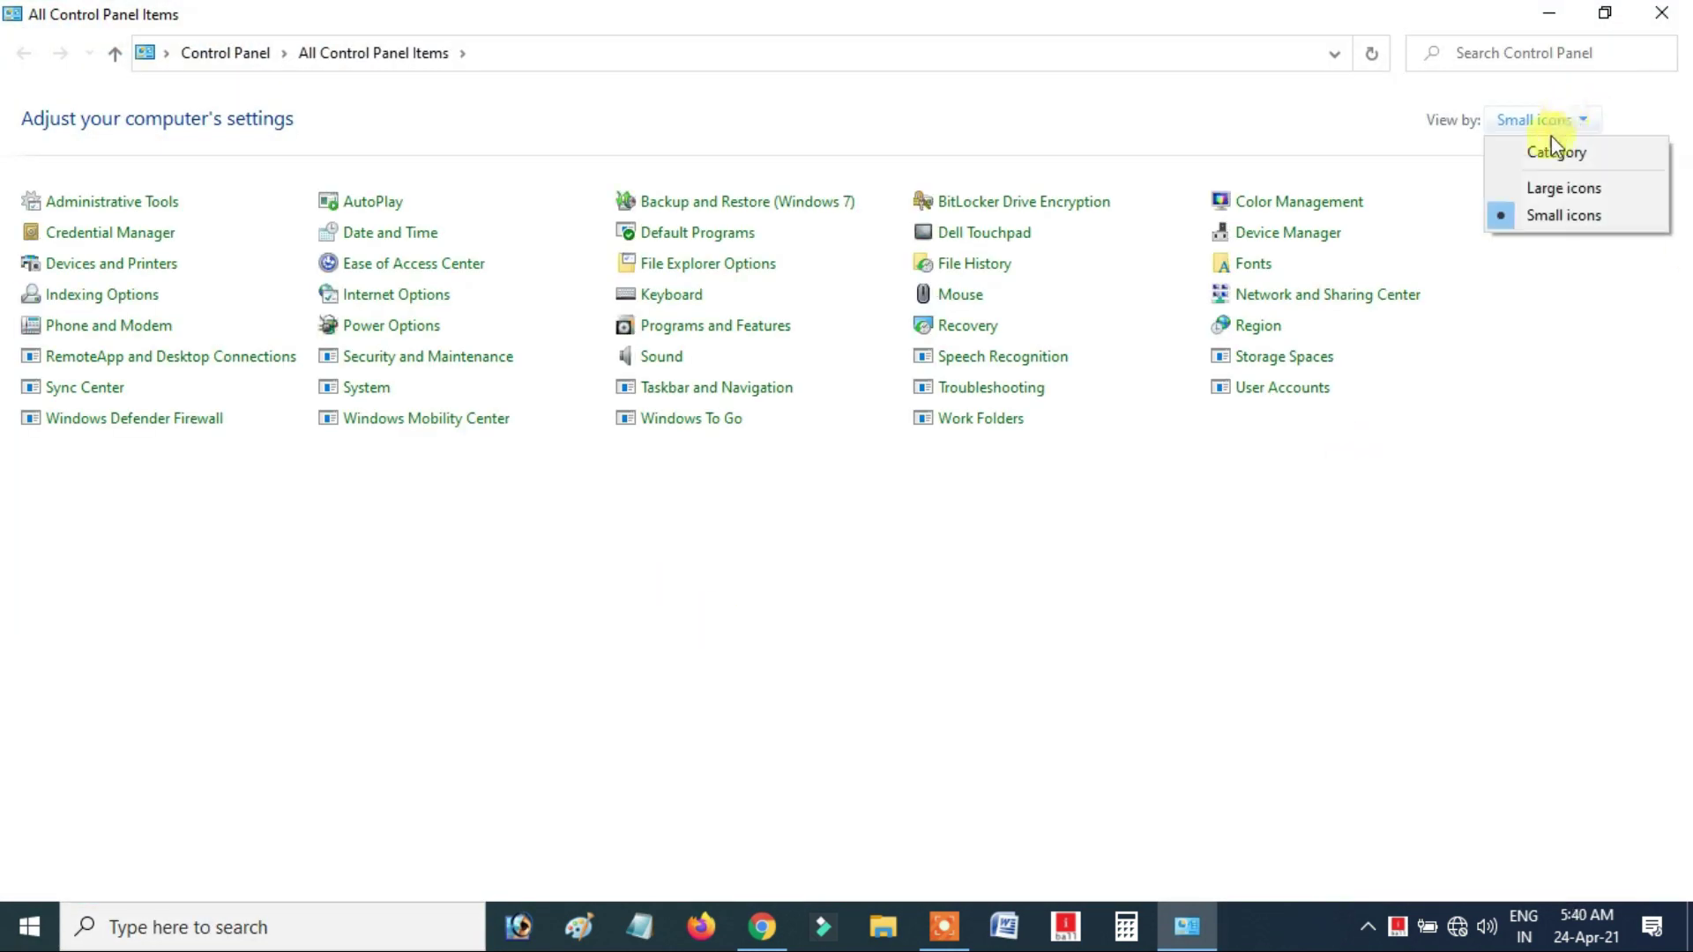
click(1569, 154)
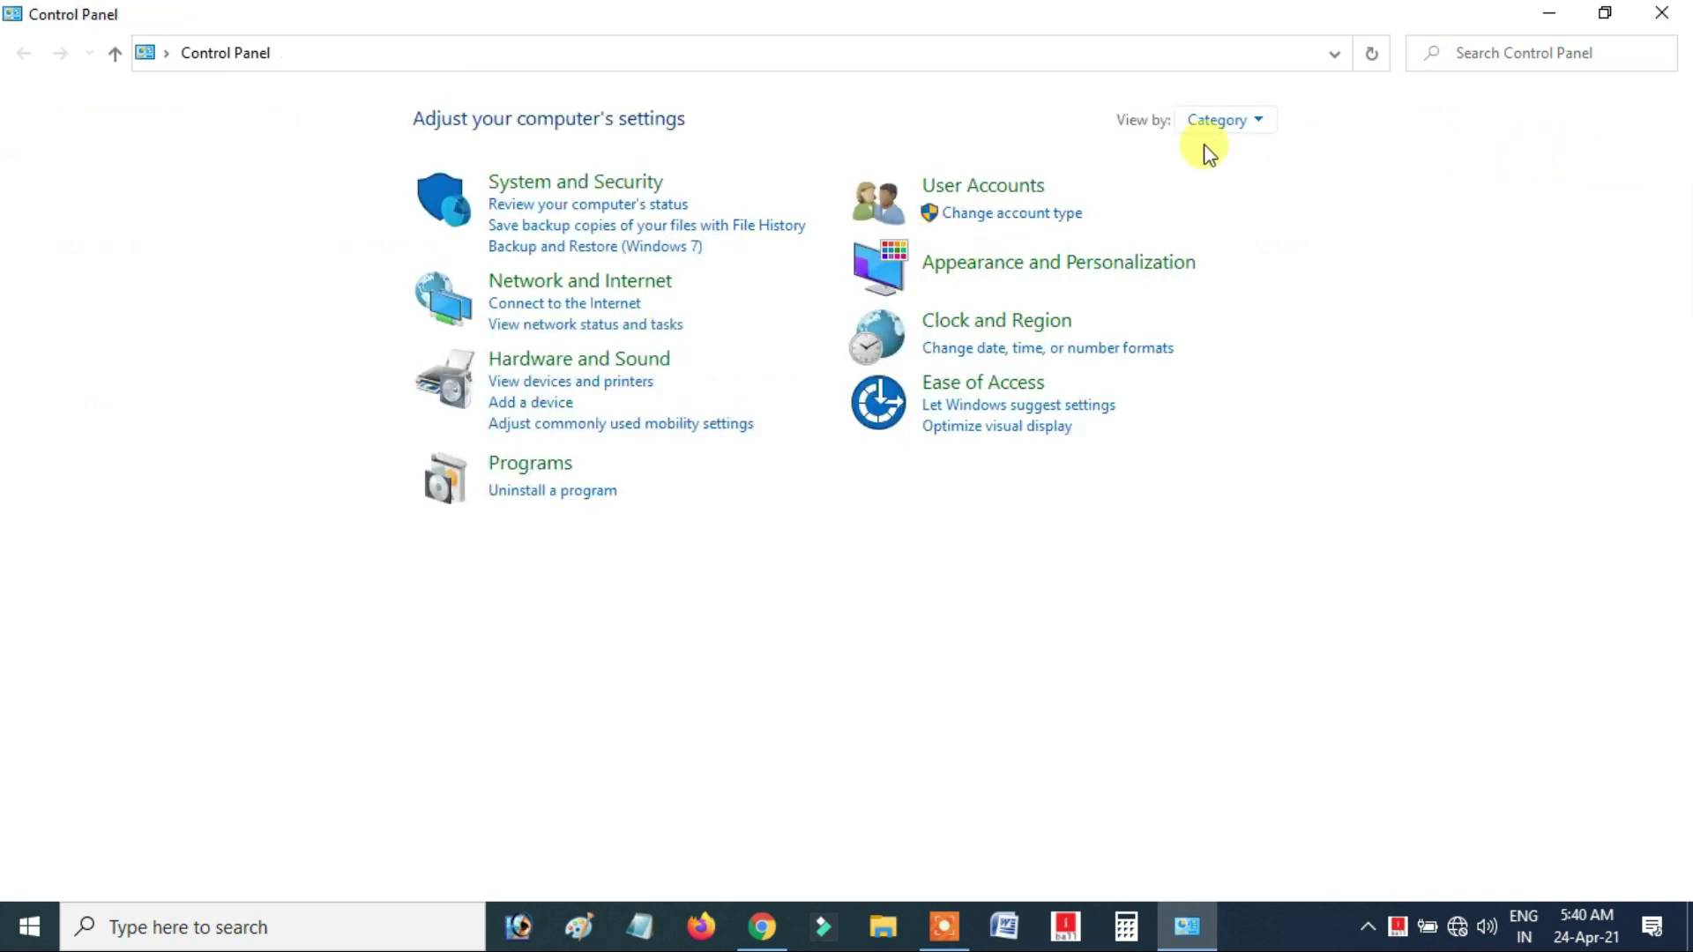
click(1262, 124)
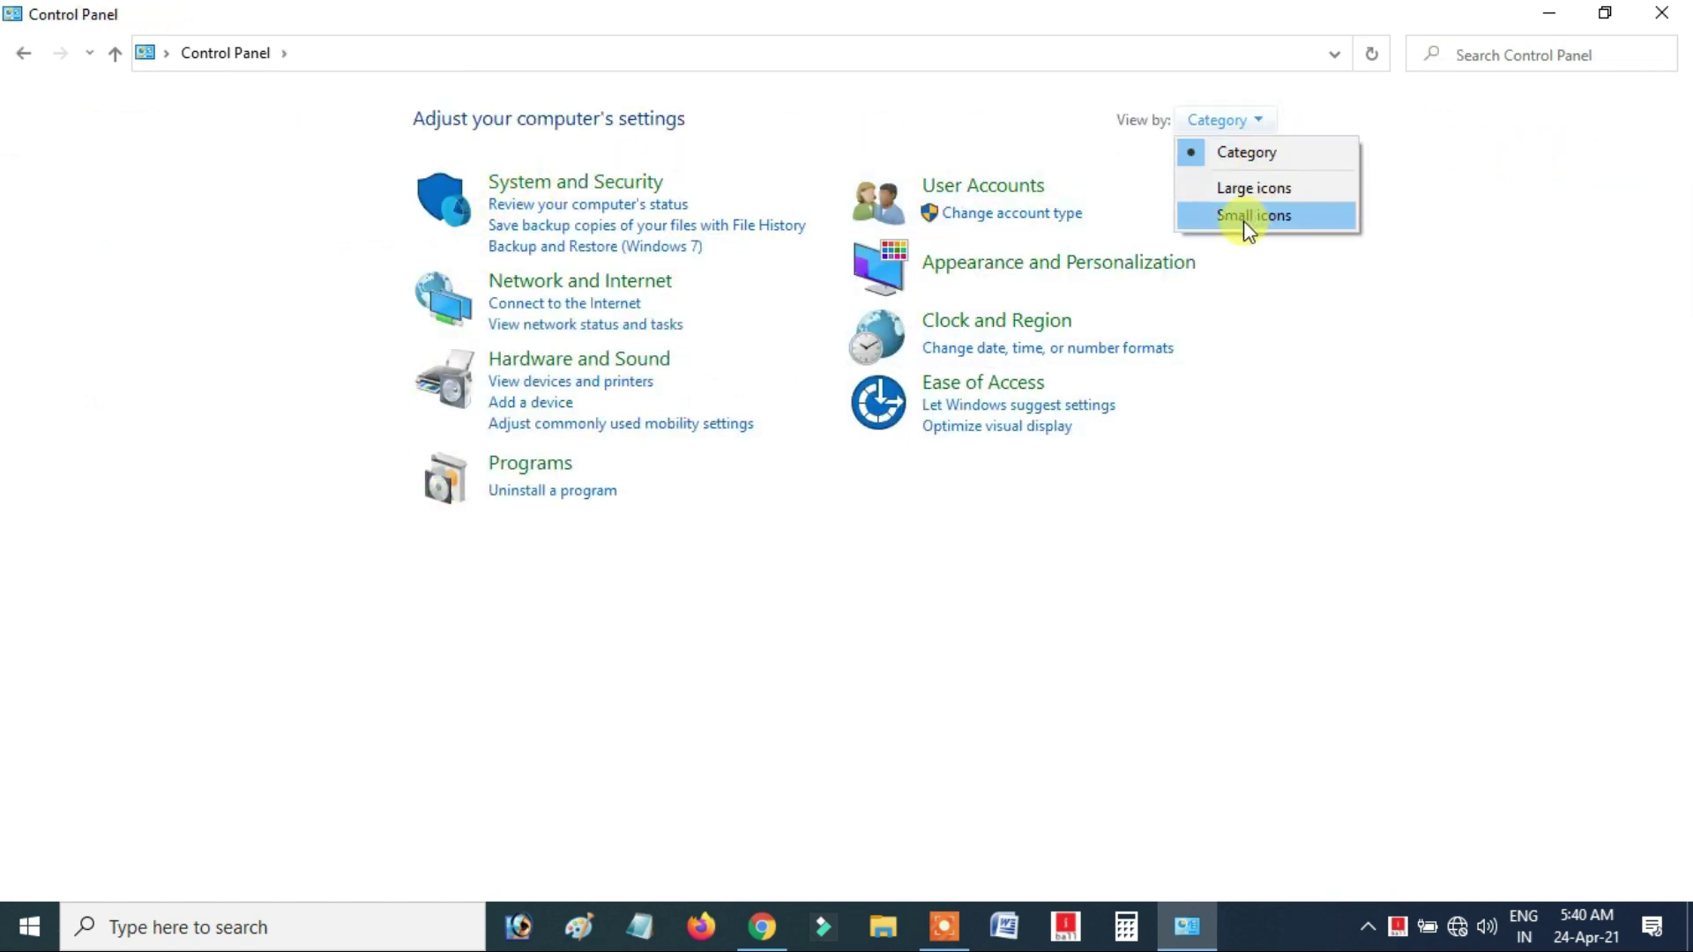
click(1271, 218)
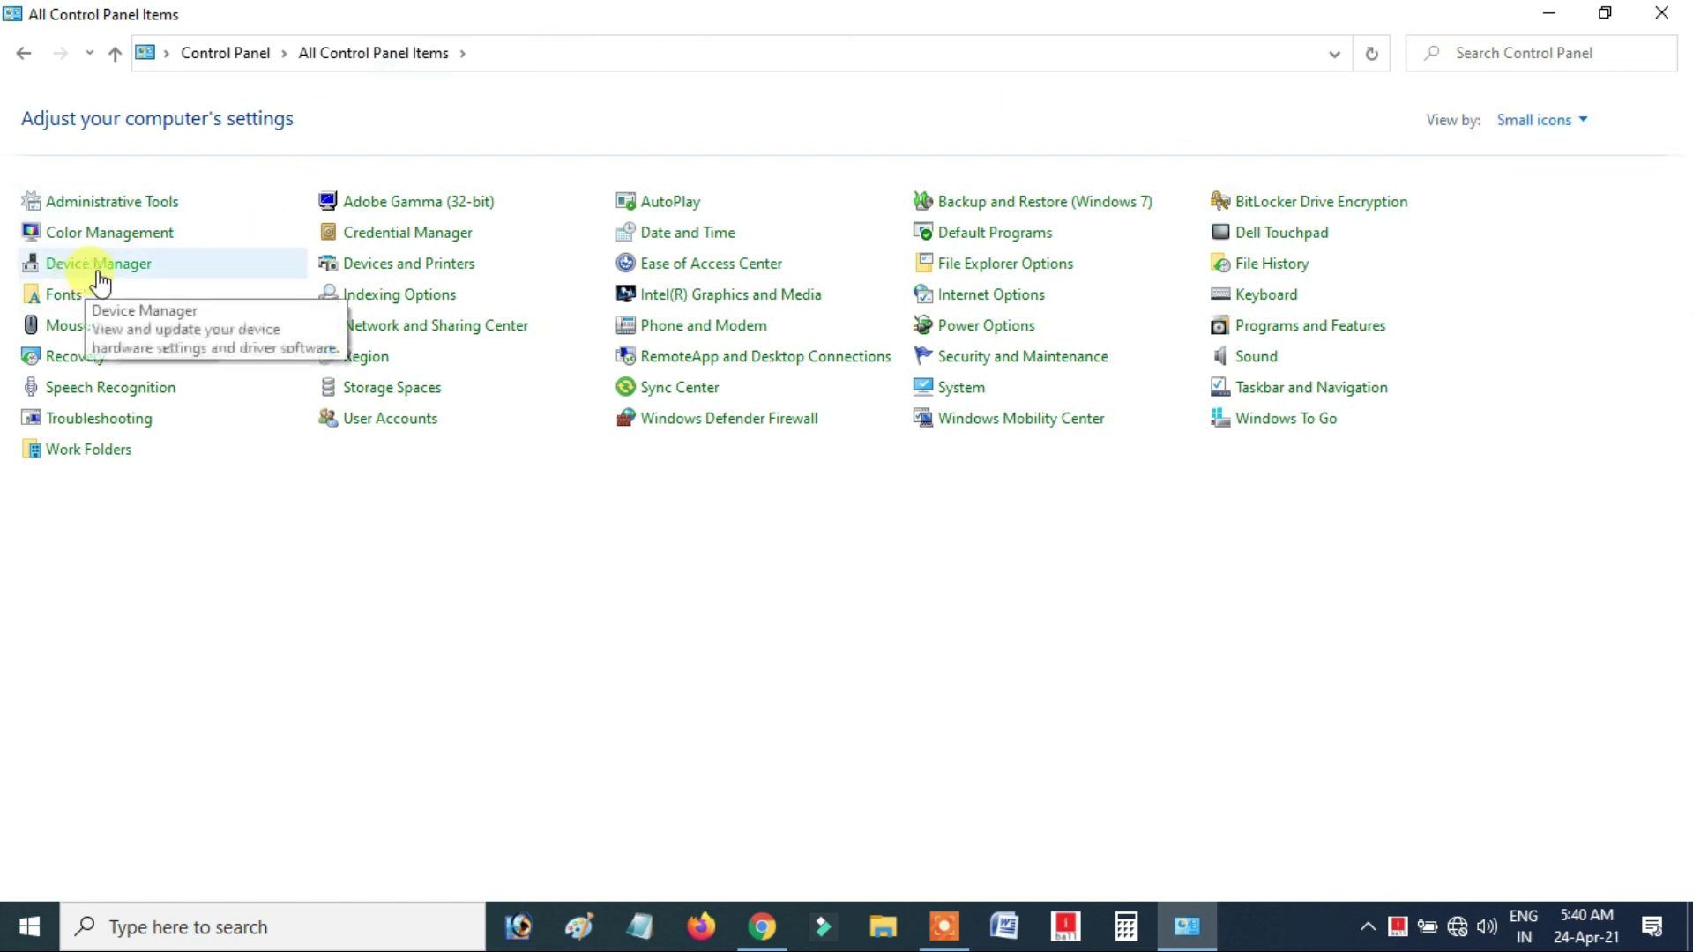
Open the printing preferences of the EPSON L380 Series in Devices and Printers and close them without changes
click(374, 267)
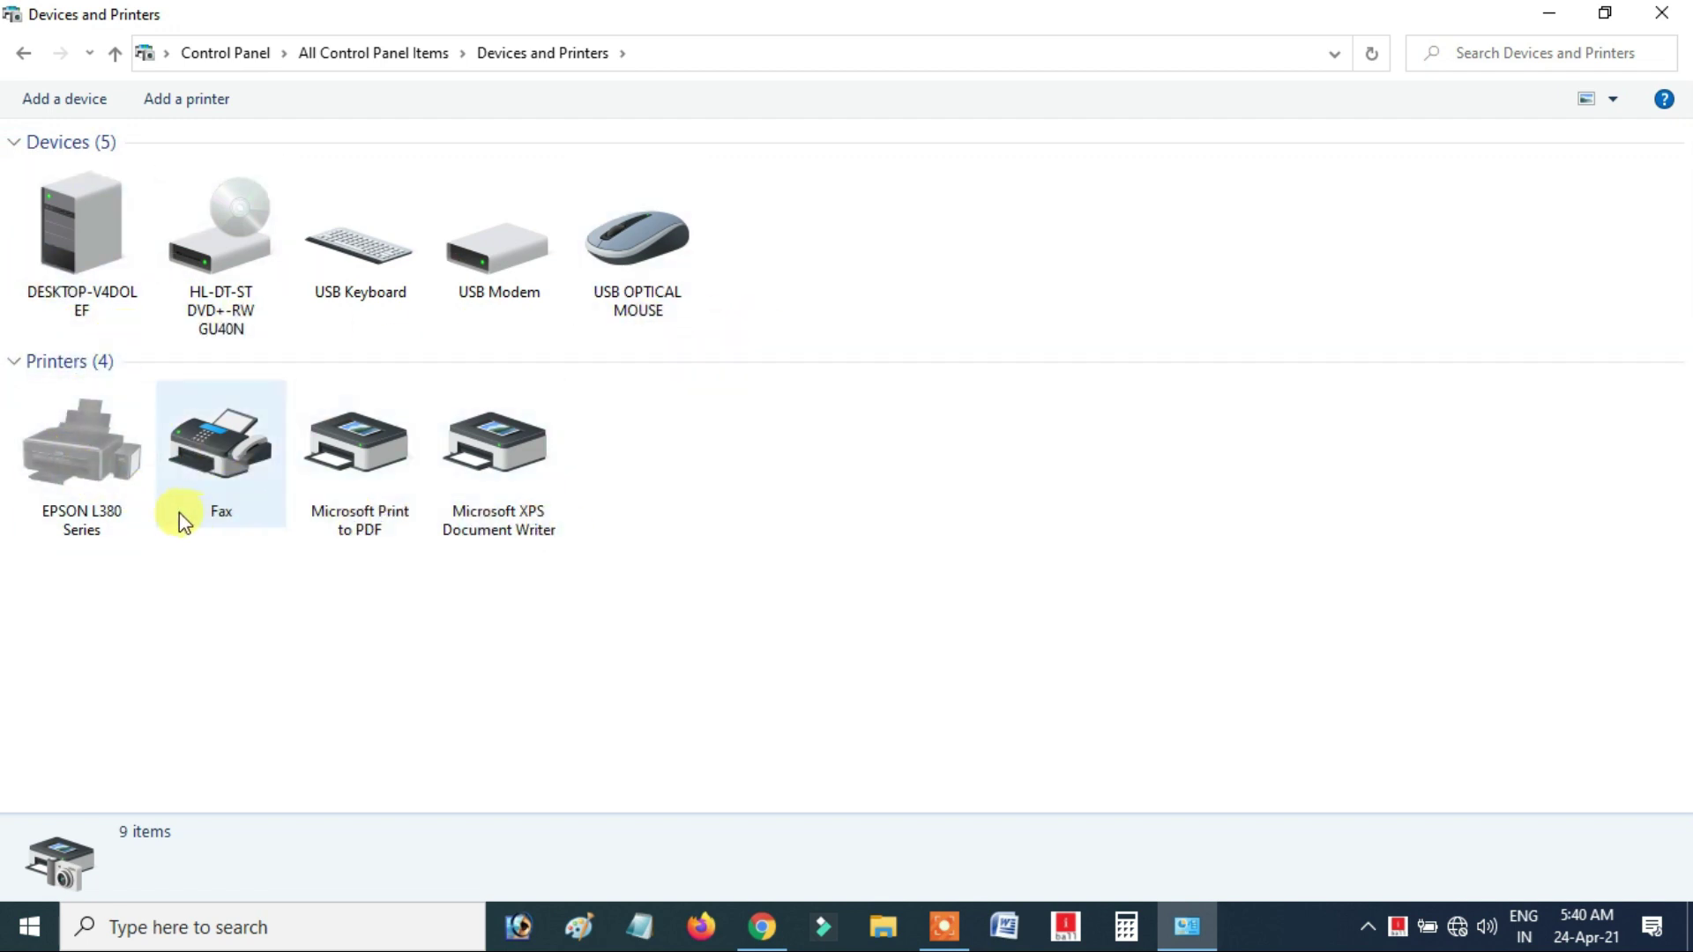
mouse_move(124, 532)
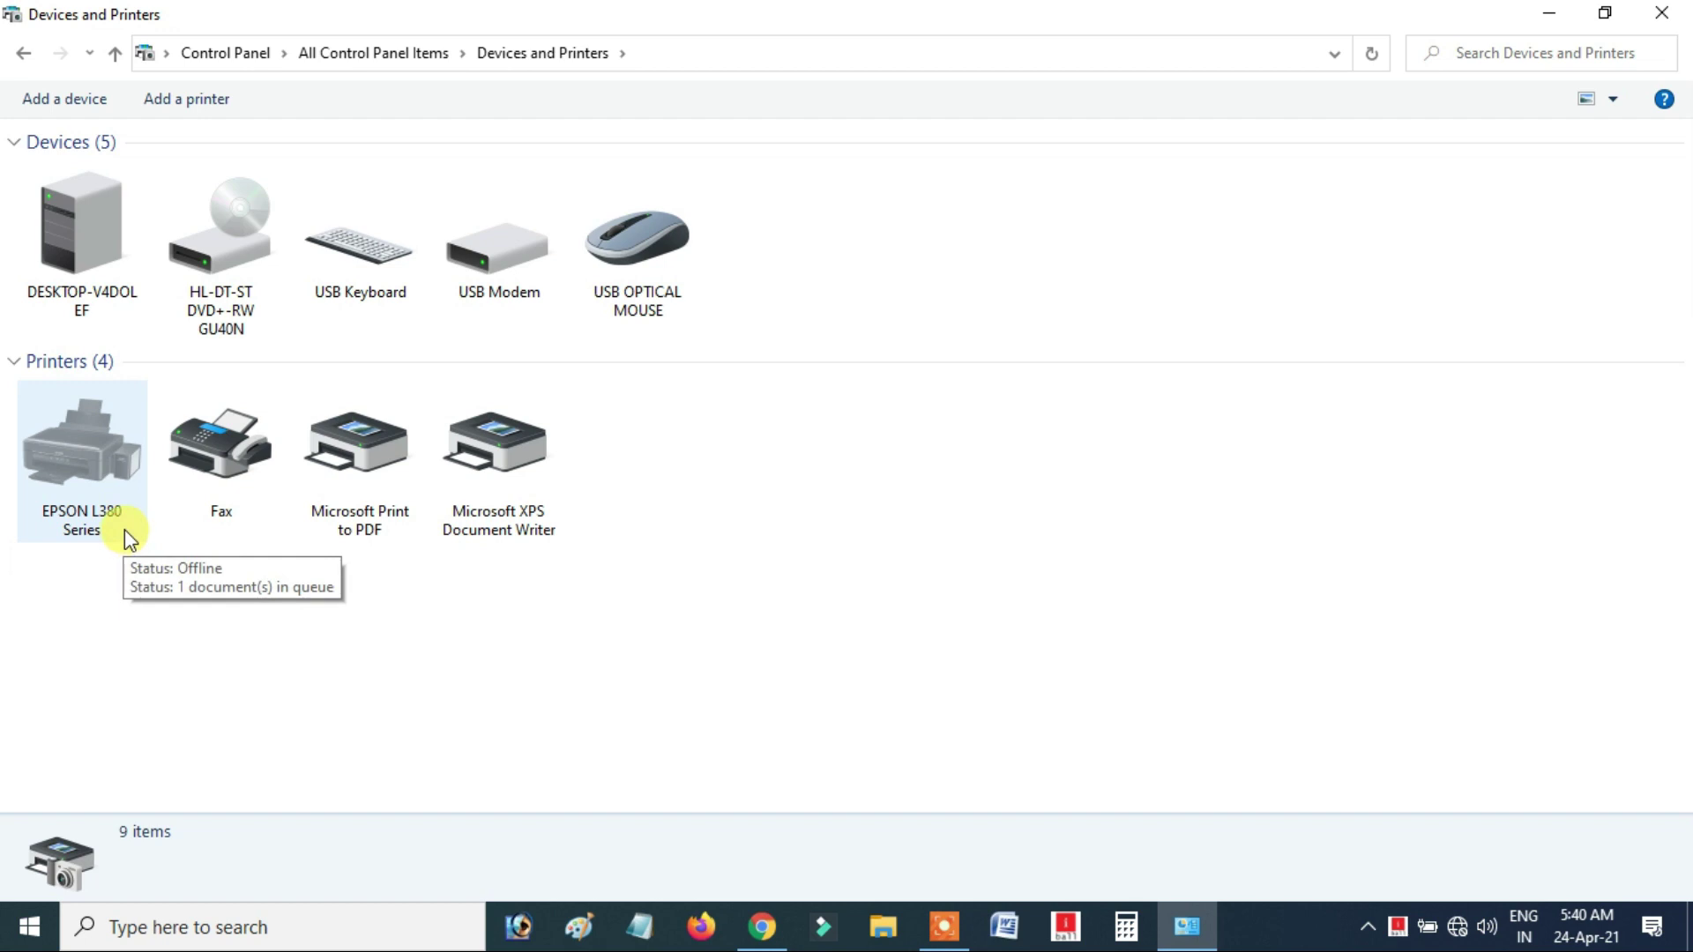
click(93, 480)
right_click(92, 479)
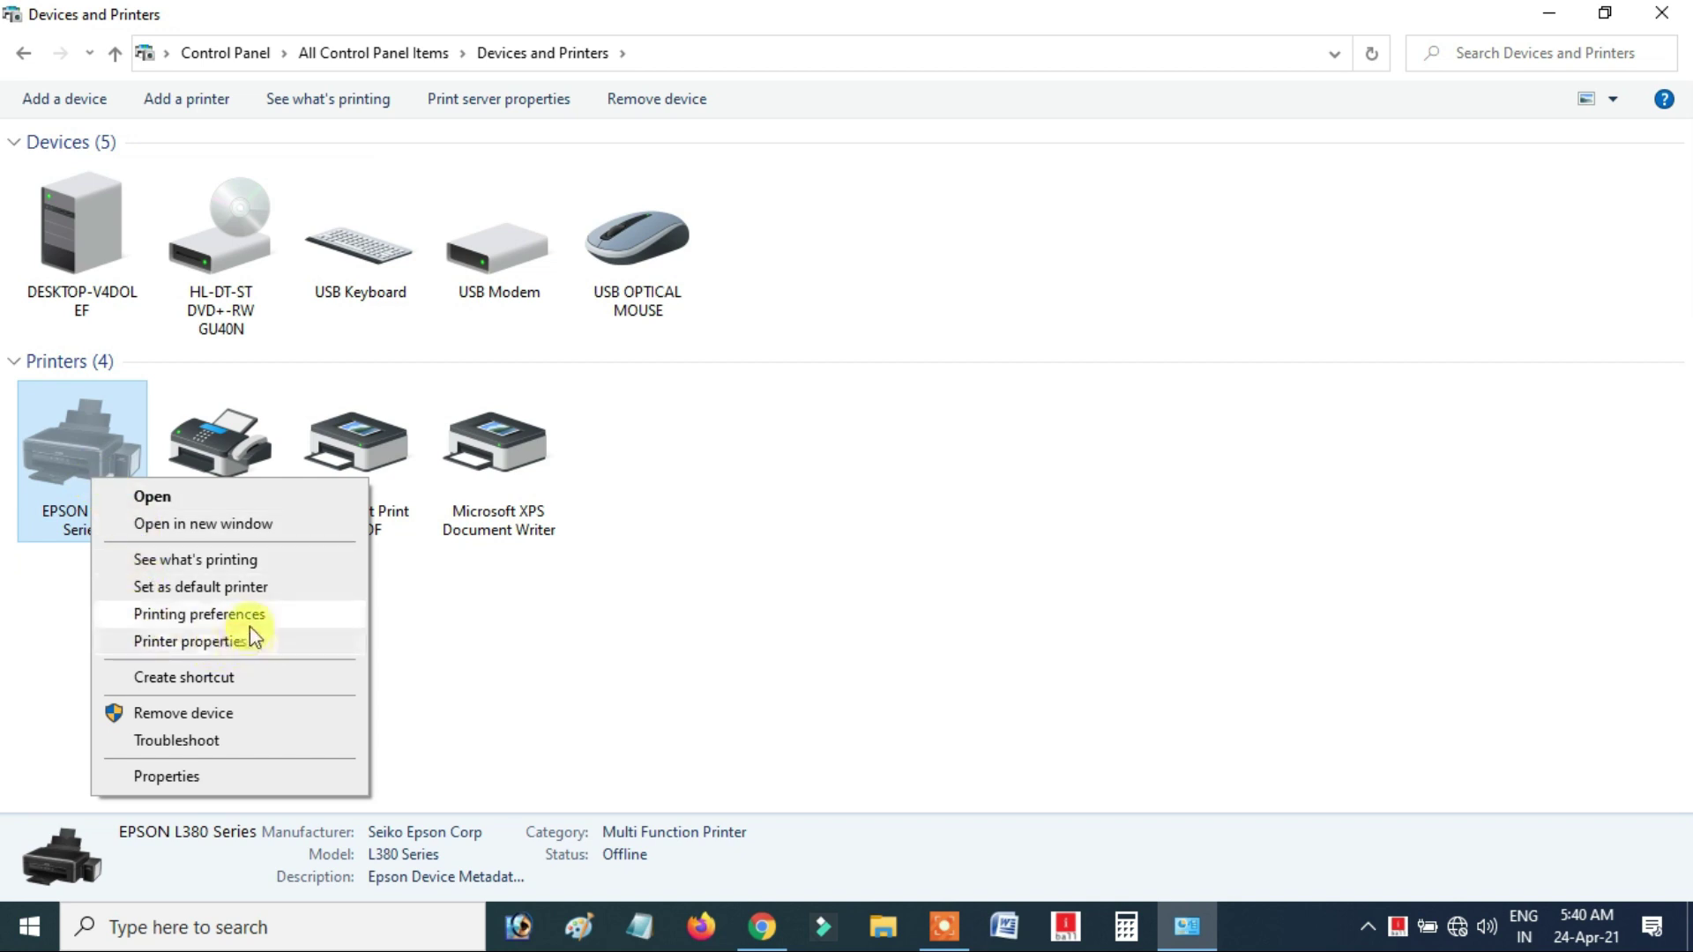
click(285, 616)
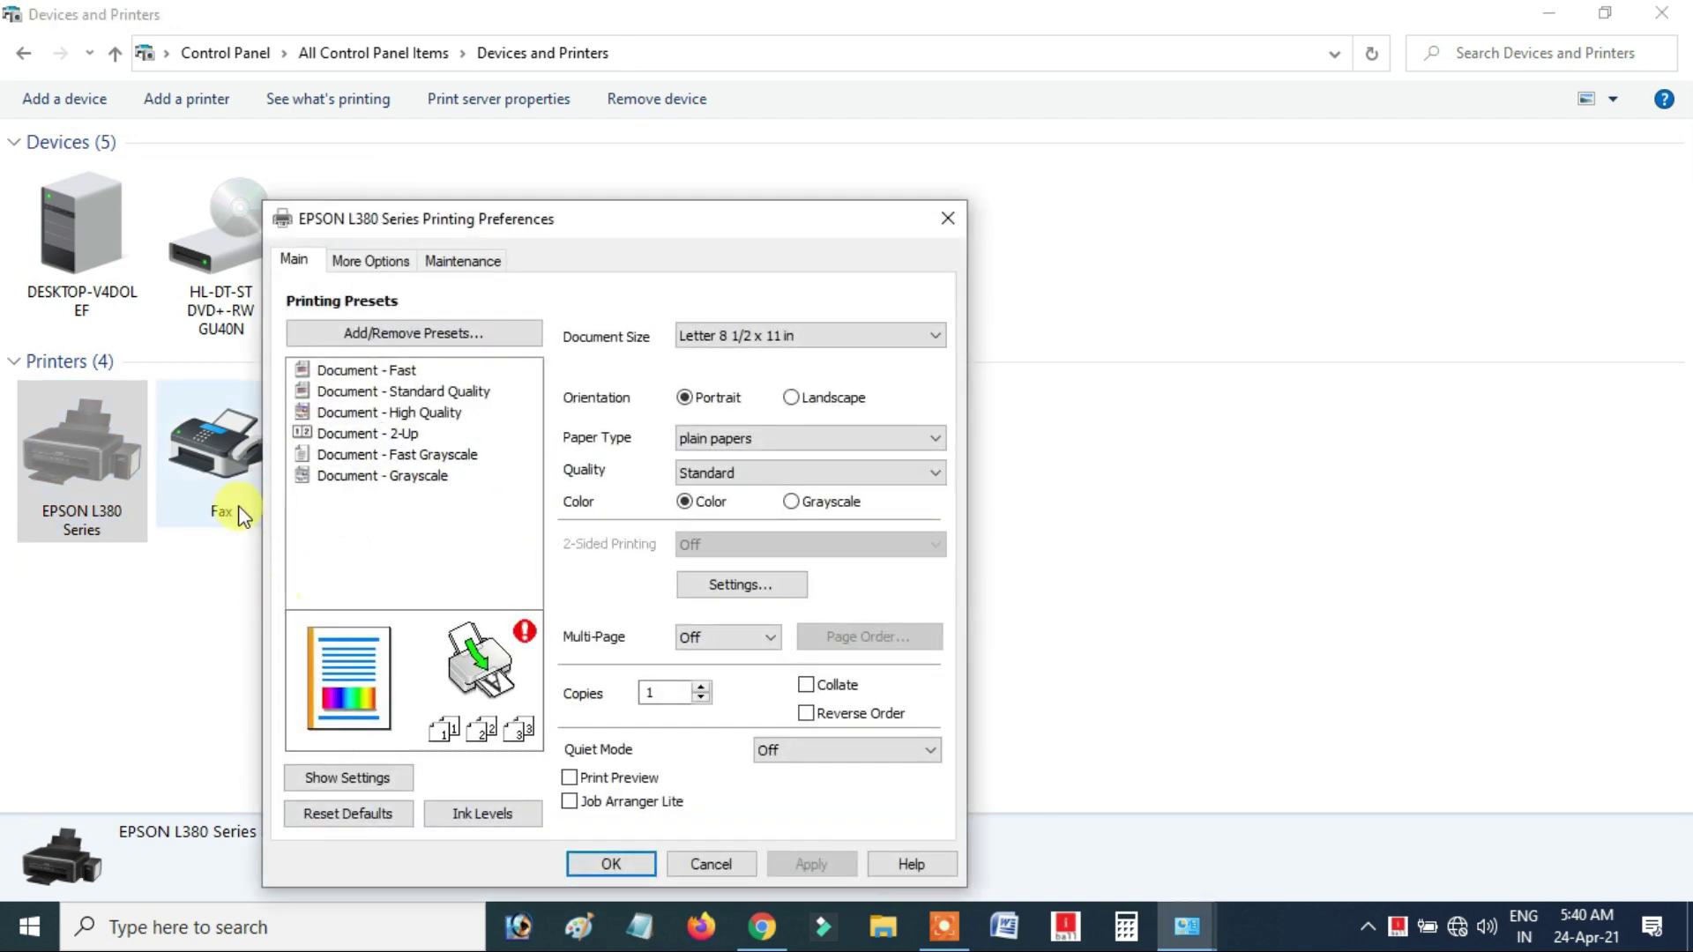
click(948, 218)
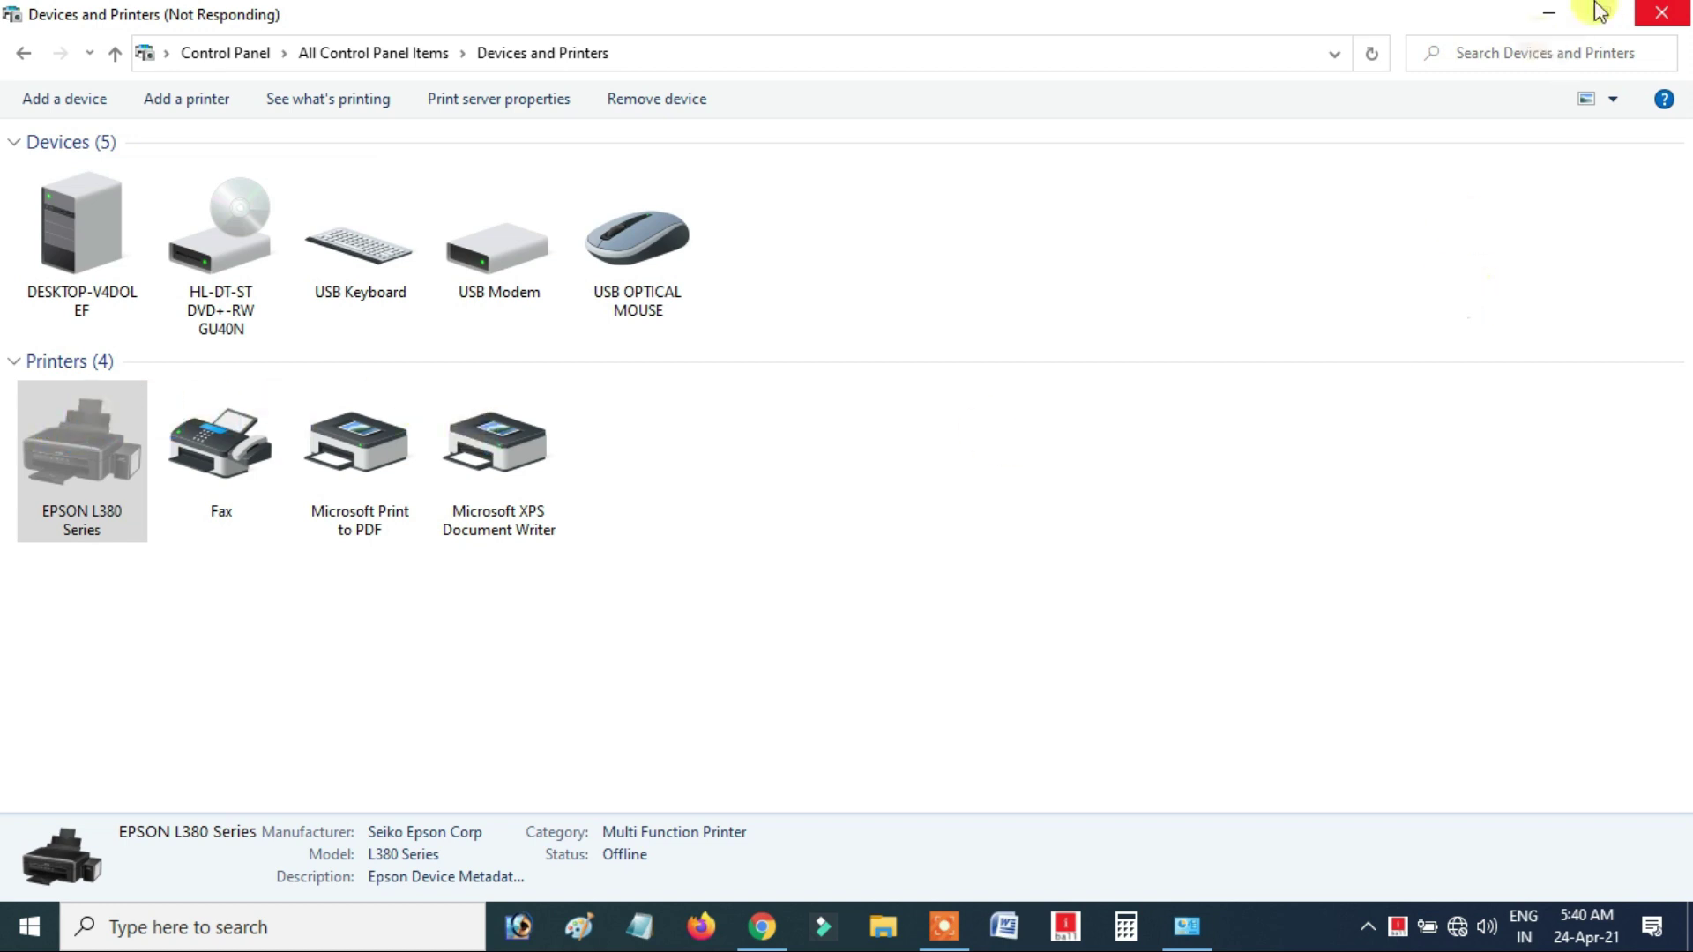
click(1551, 13)
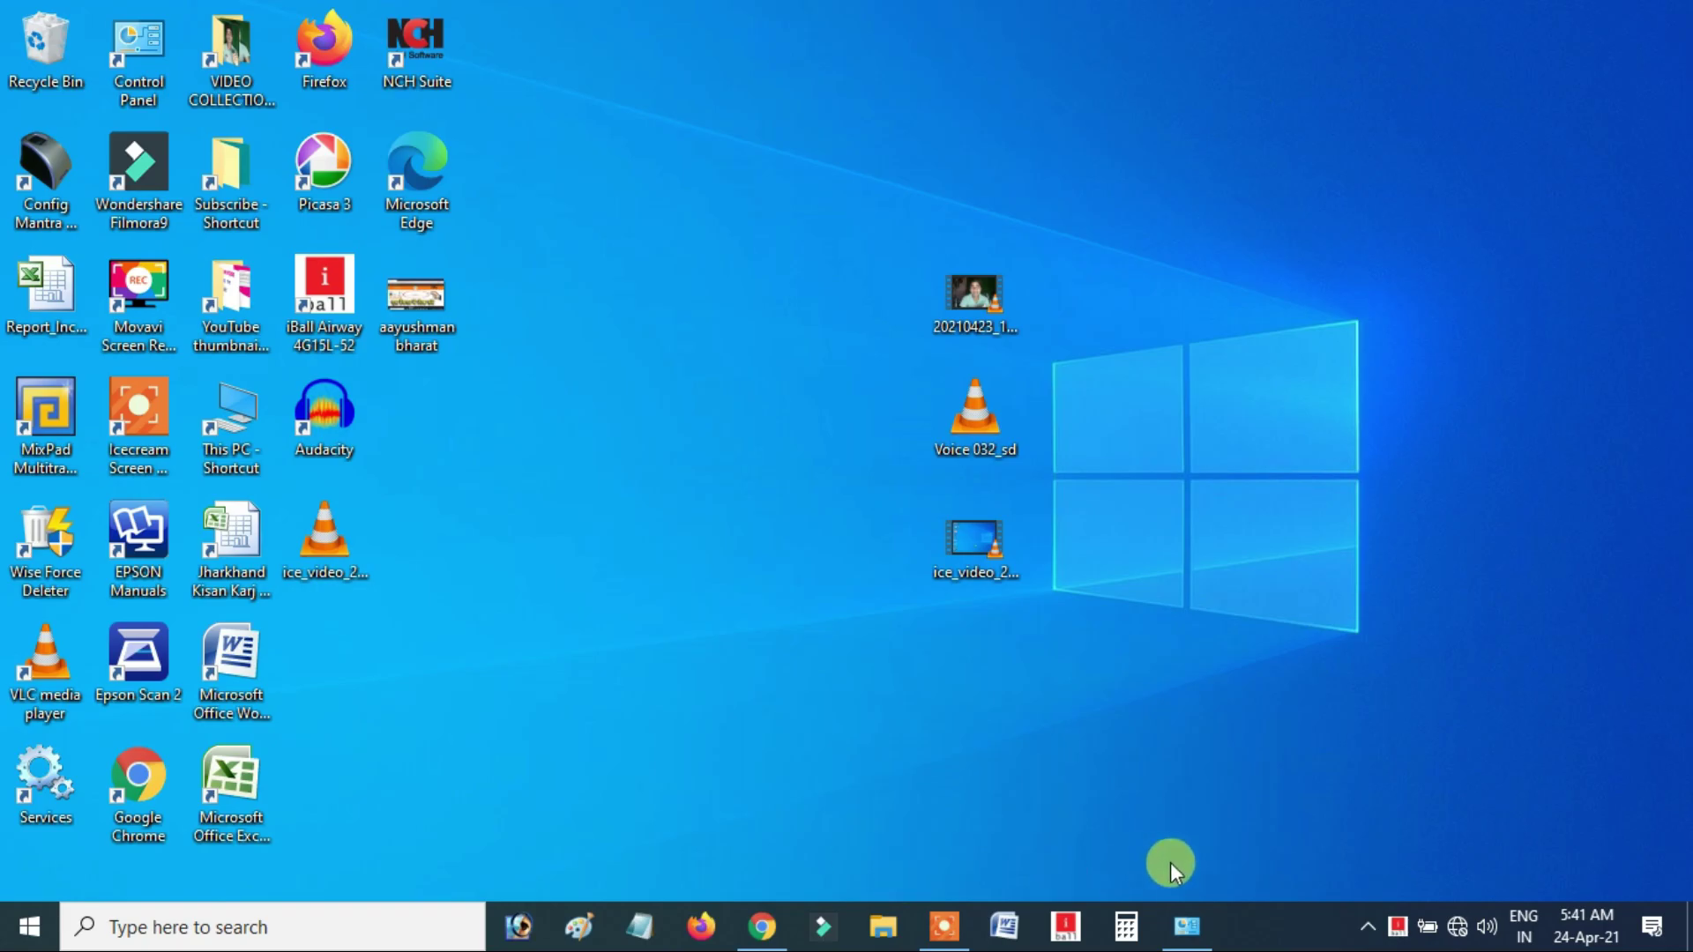
click(1184, 924)
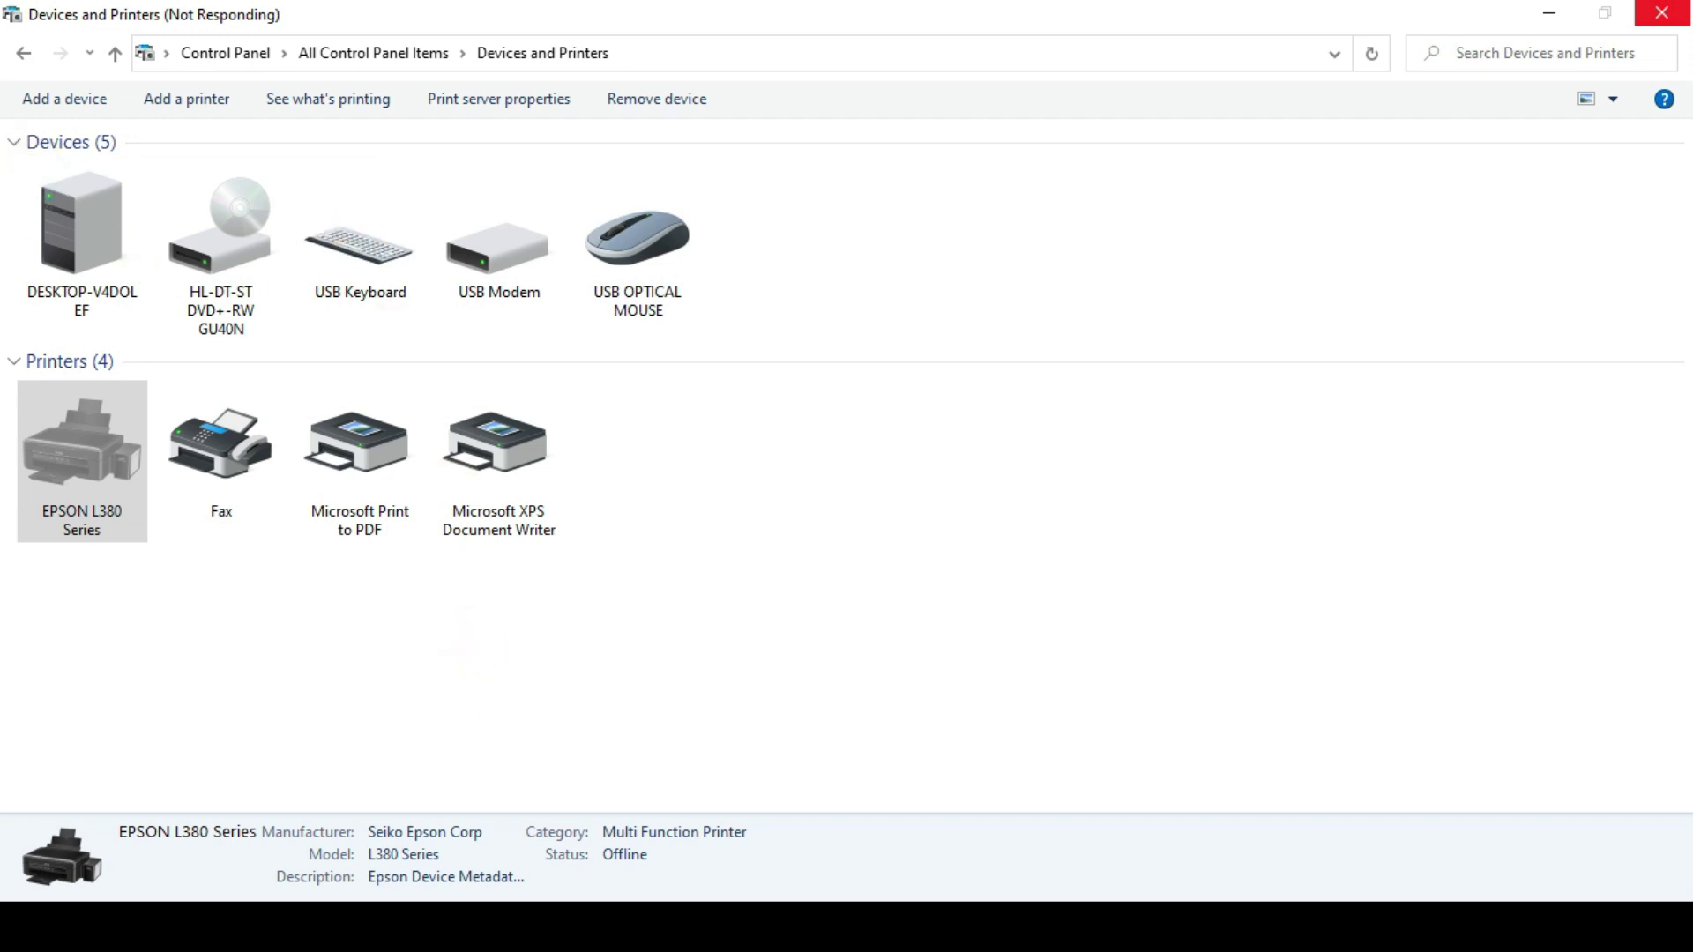
click(1549, 13)
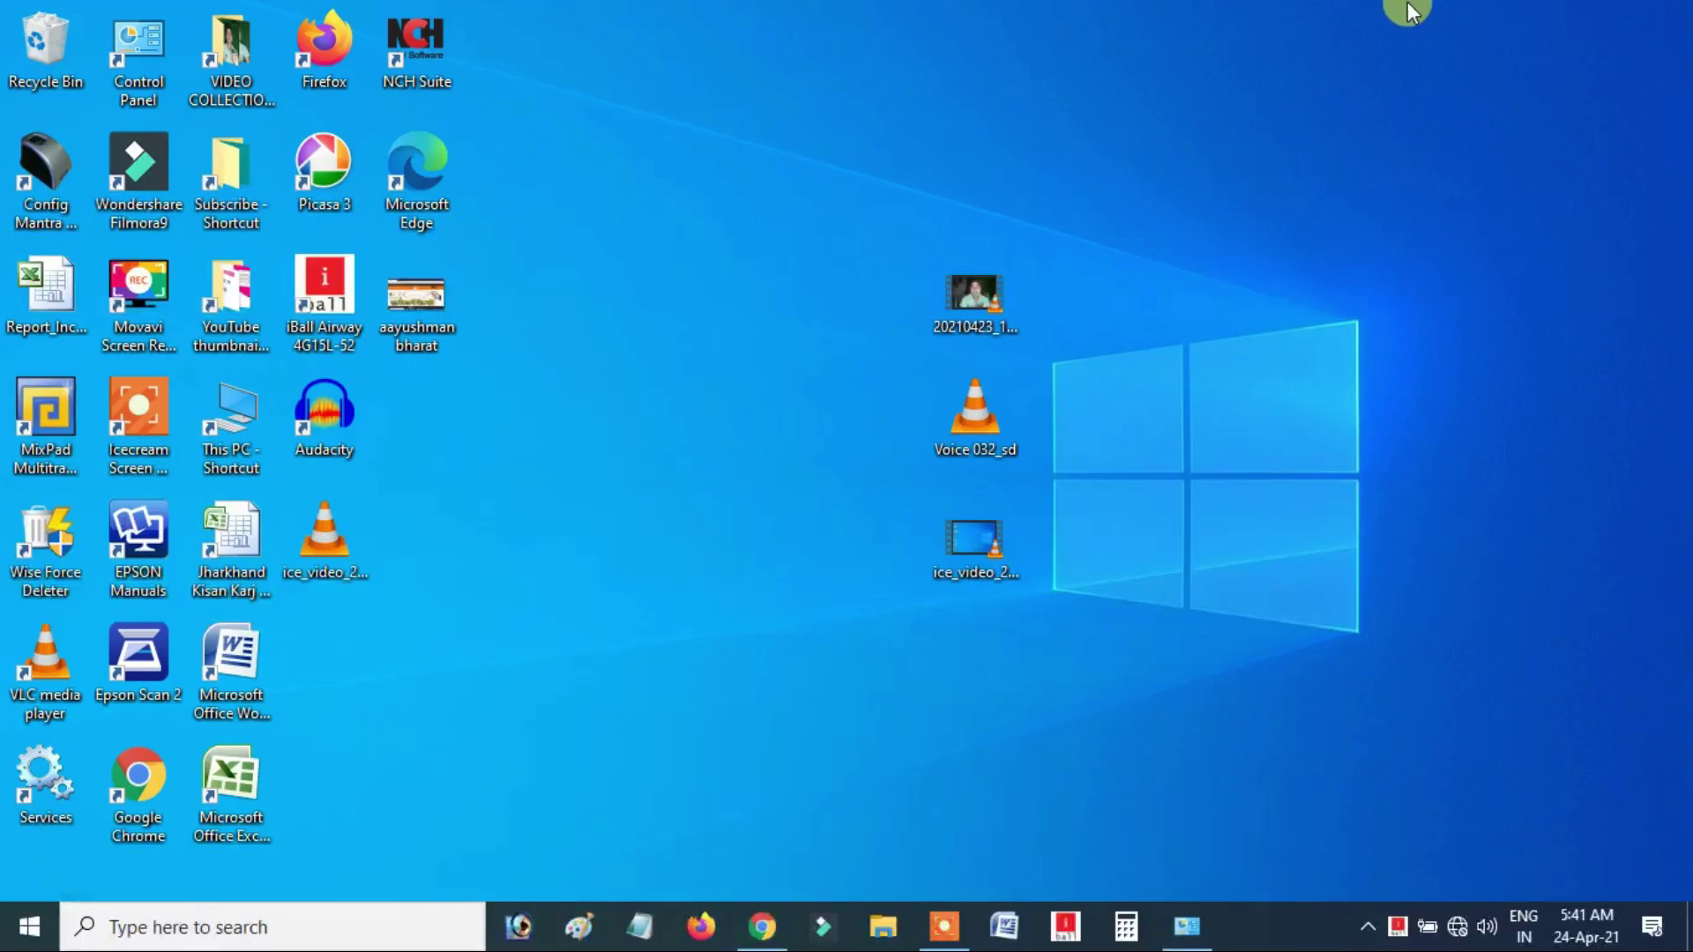
click(1184, 926)
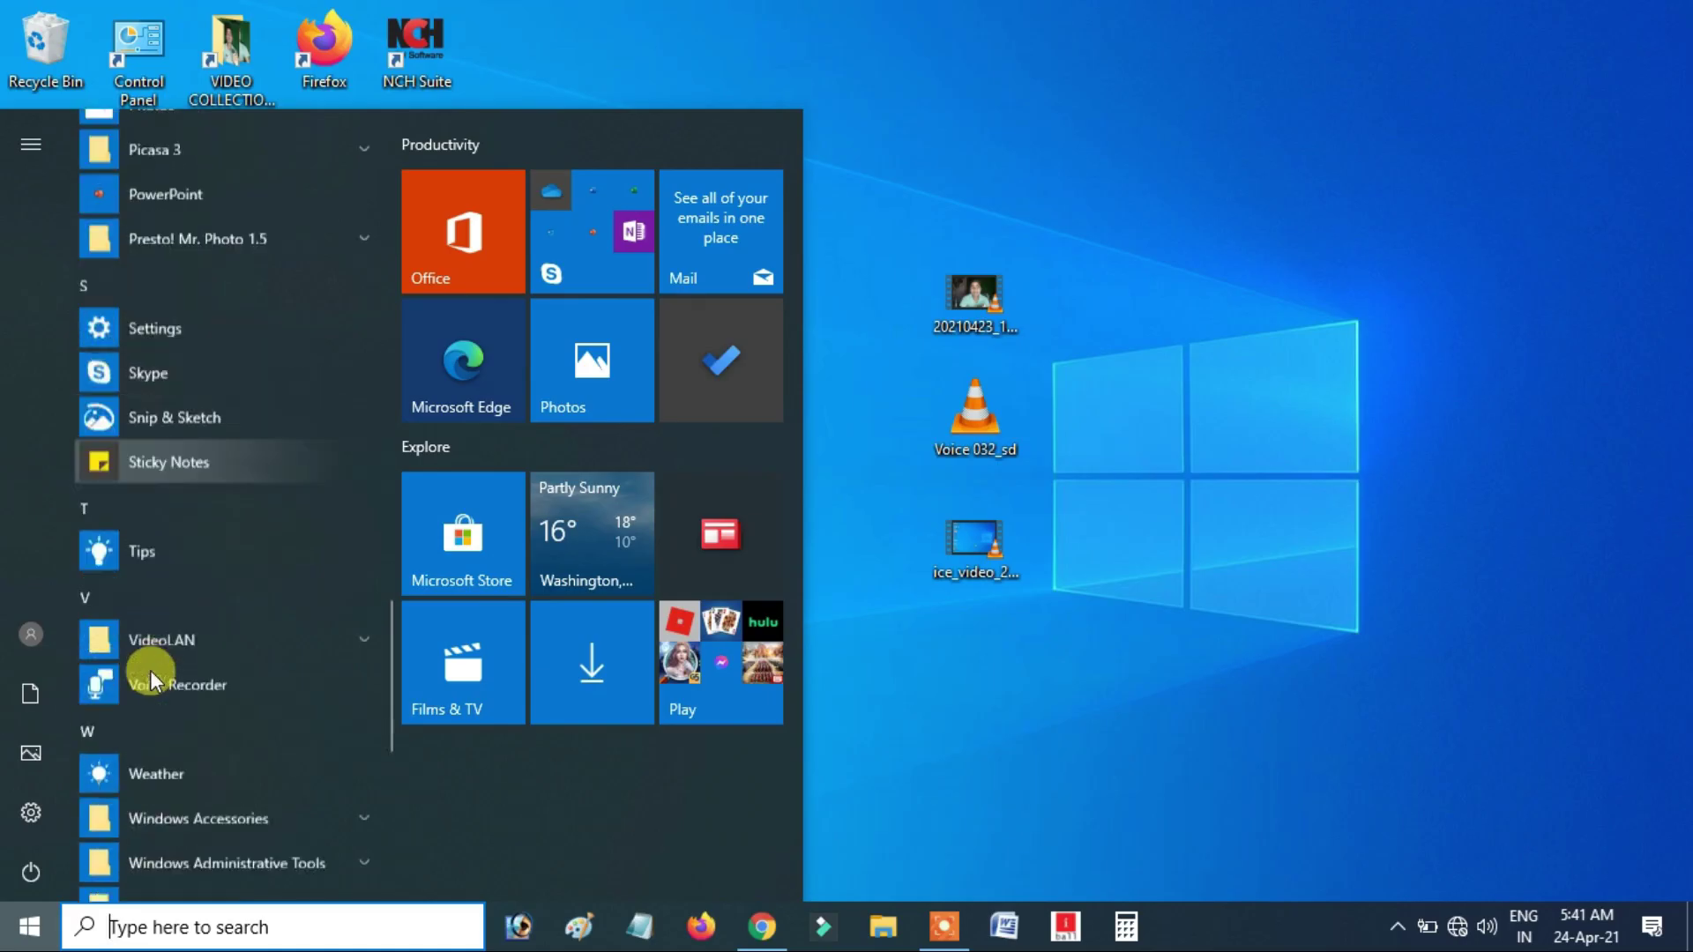
Open Control Panel from the Windows System folder and go to Devices and Printers
scroll(150, 670, down, 5)
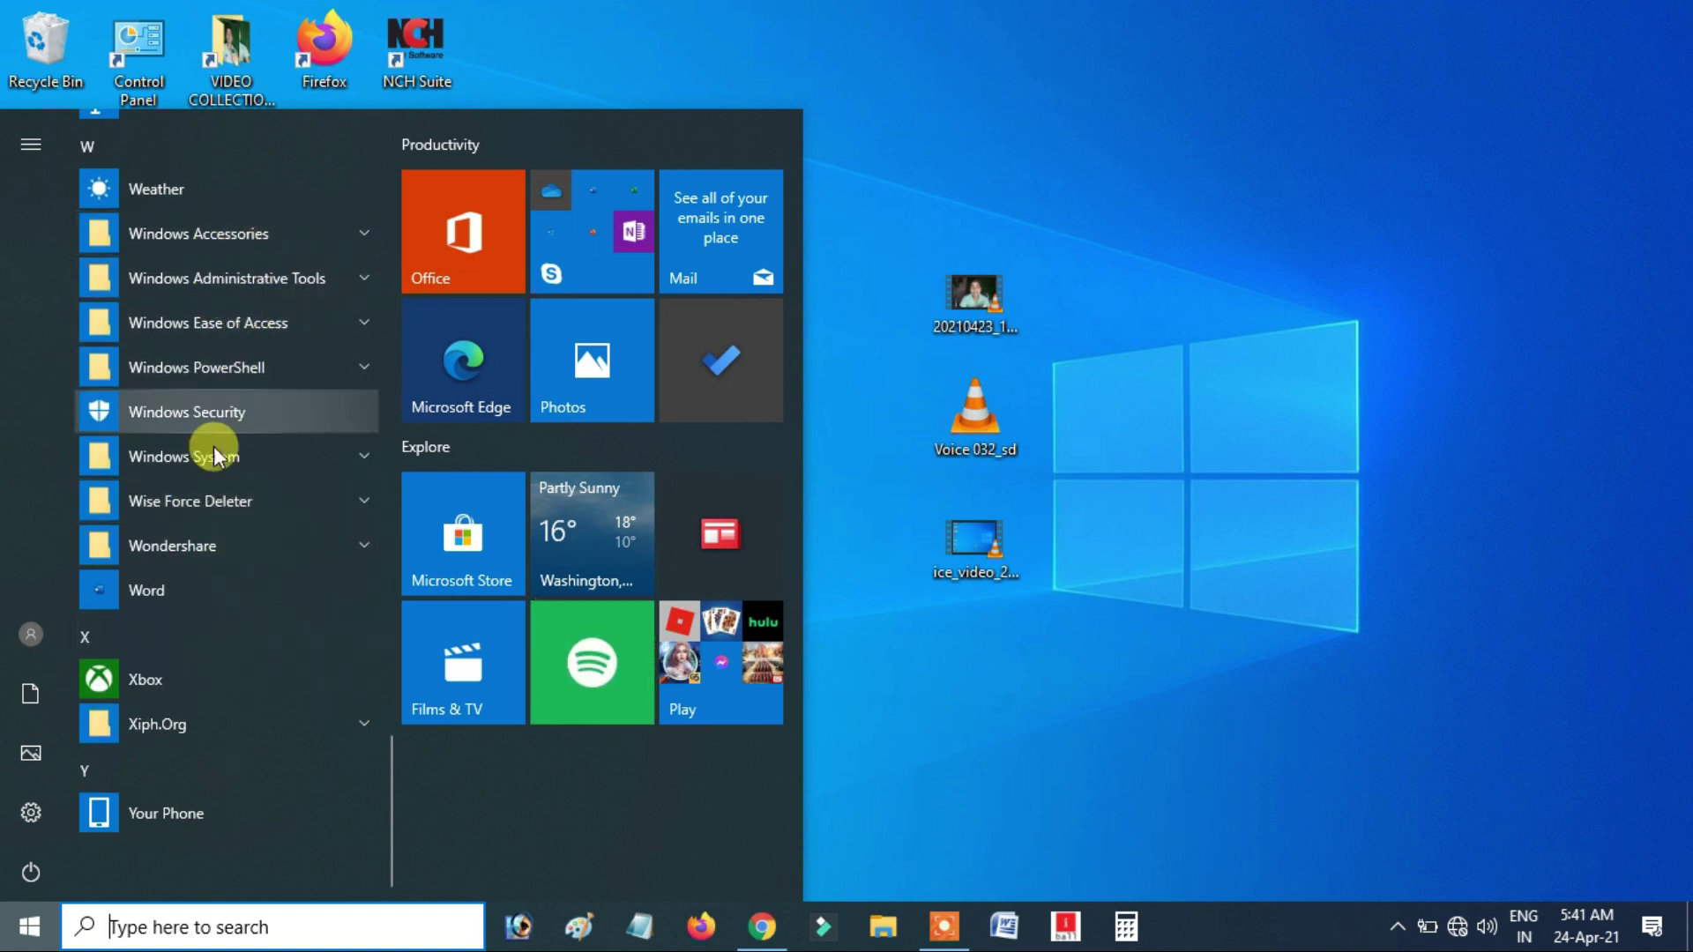
click(240, 458)
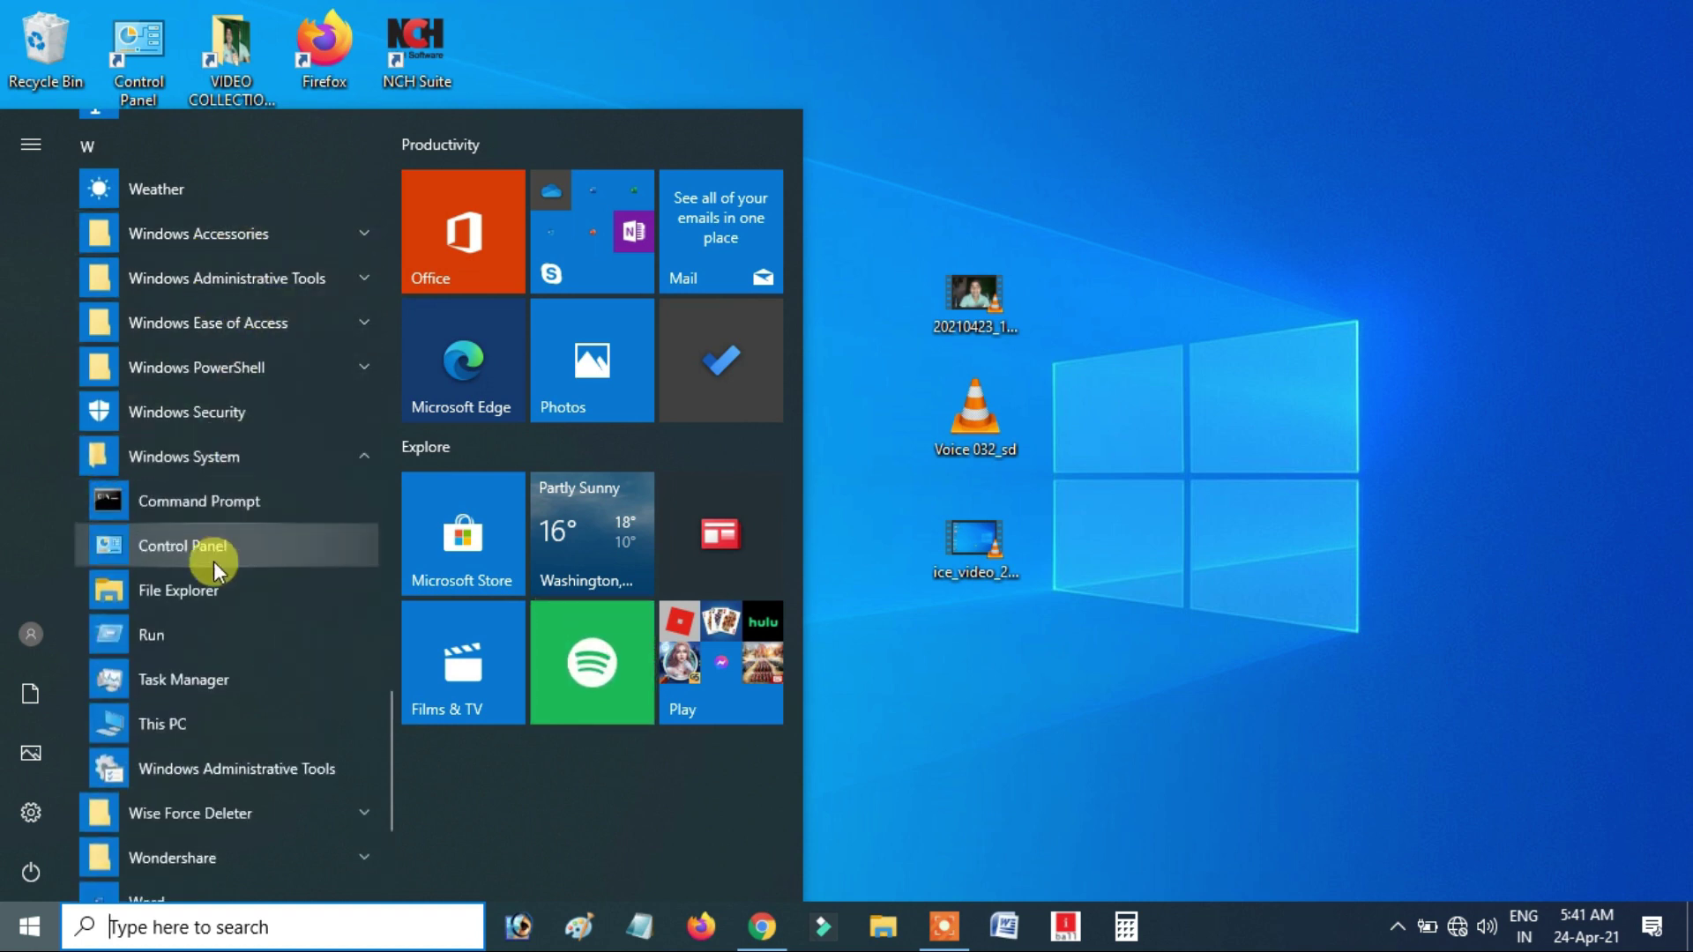
click(203, 548)
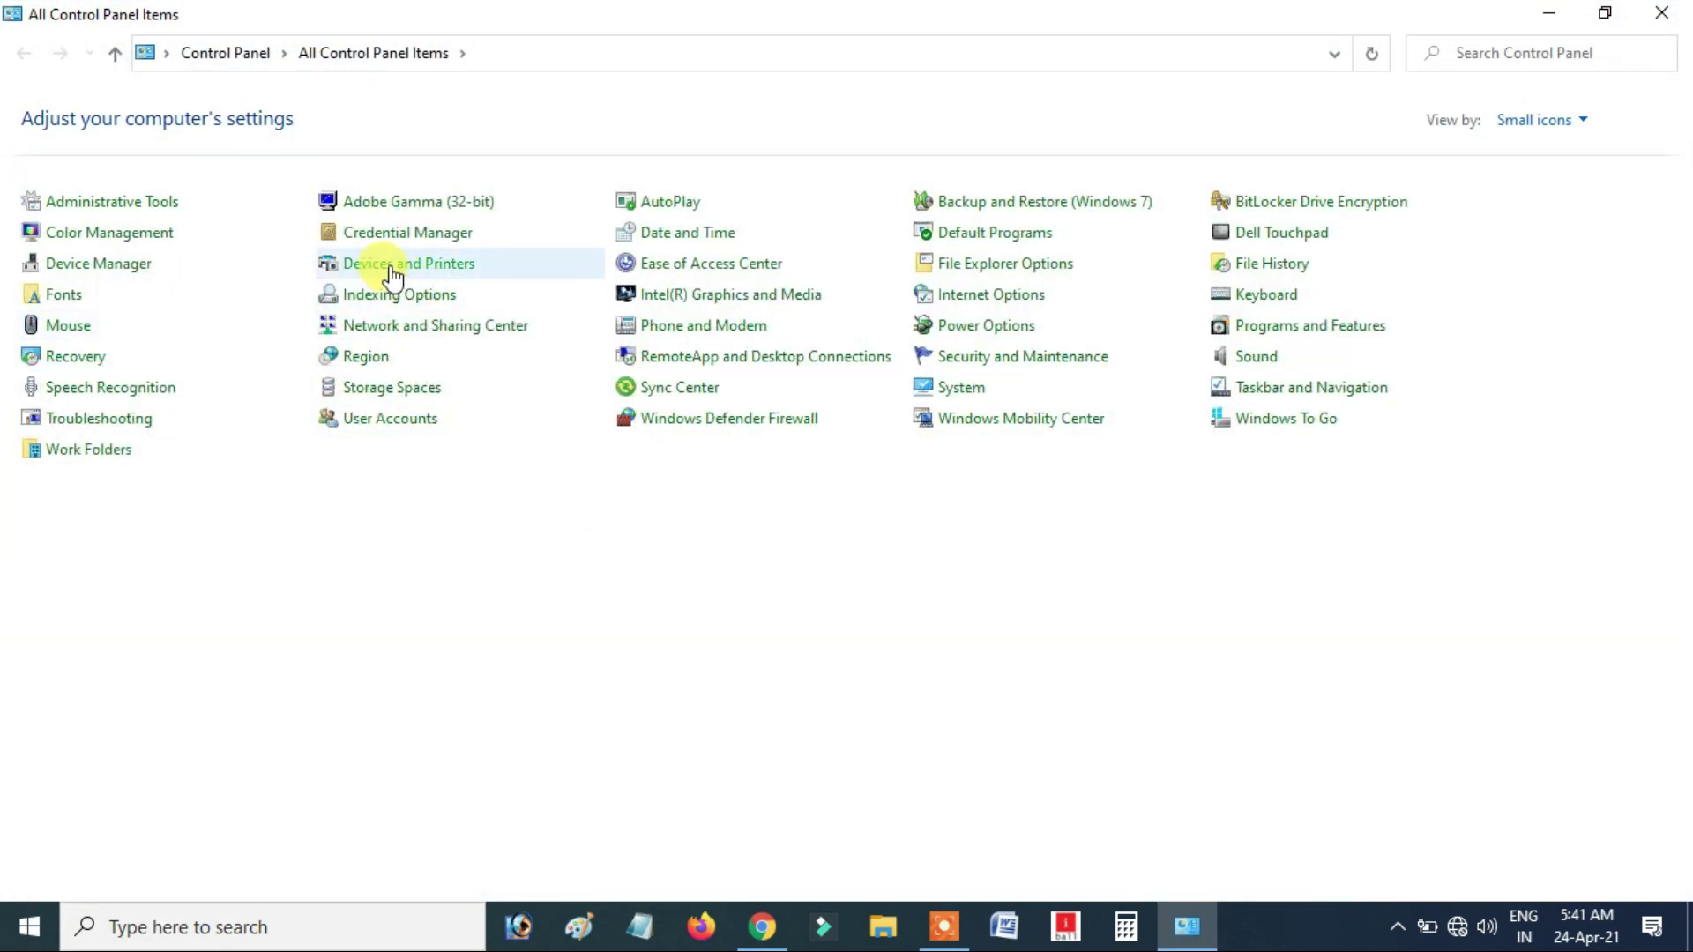
click(392, 267)
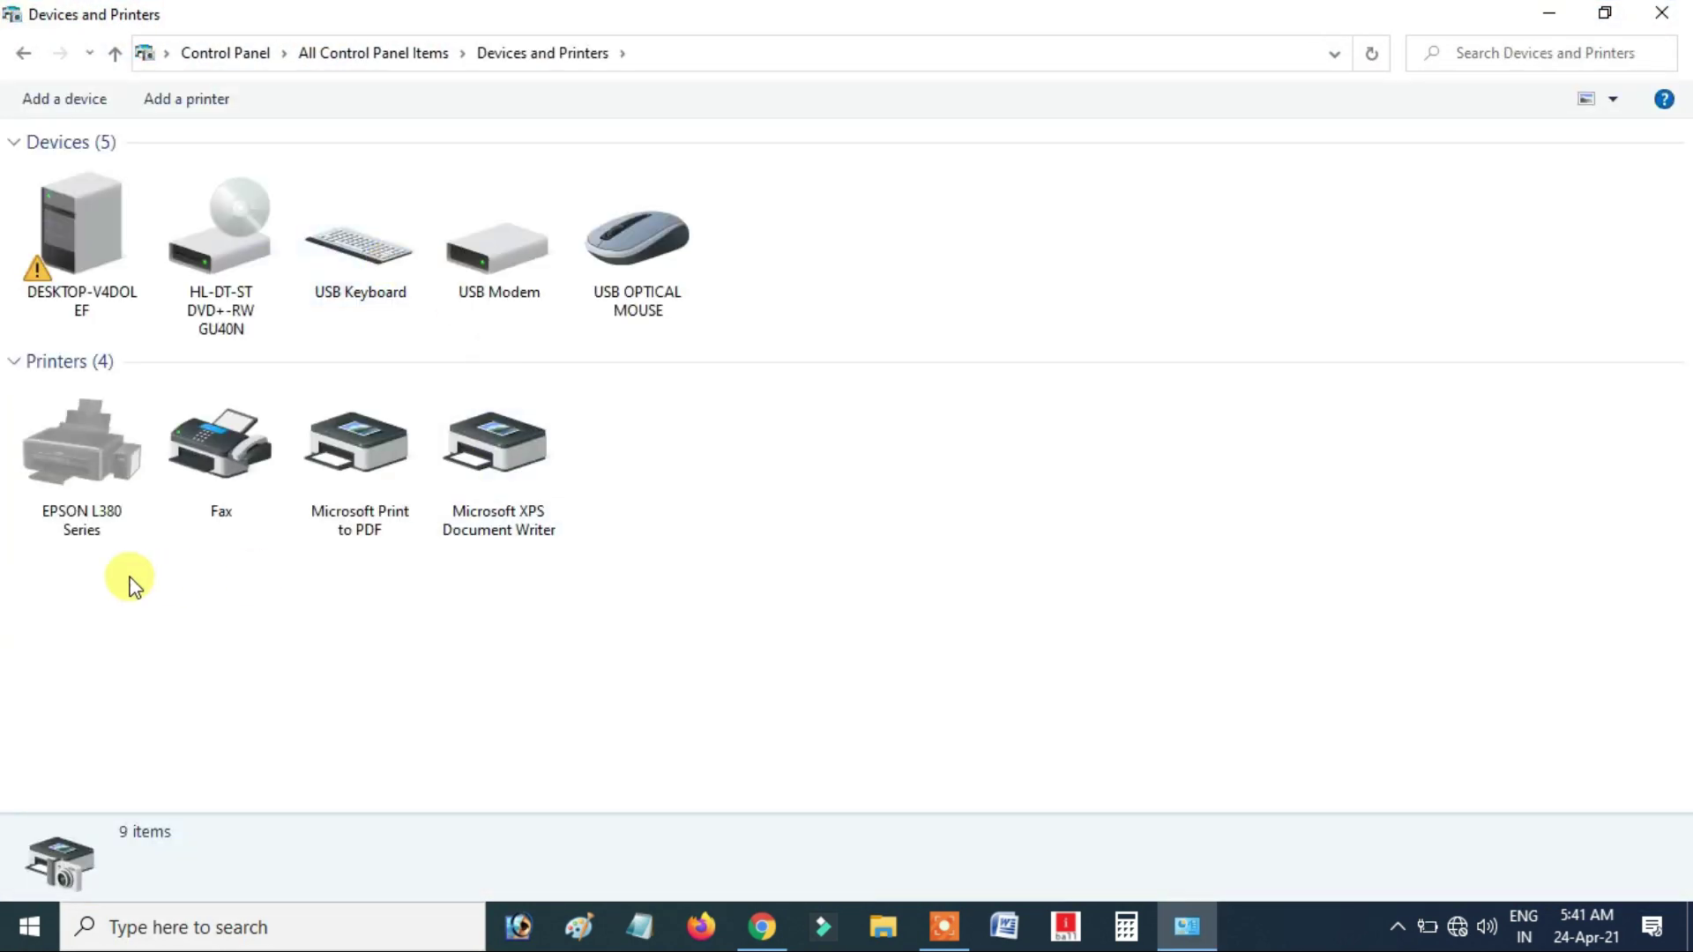
Open the printing preferences of the EPSON L380 Series and start a Head Cleaning from its maintenance utilities
right_click(97, 483)
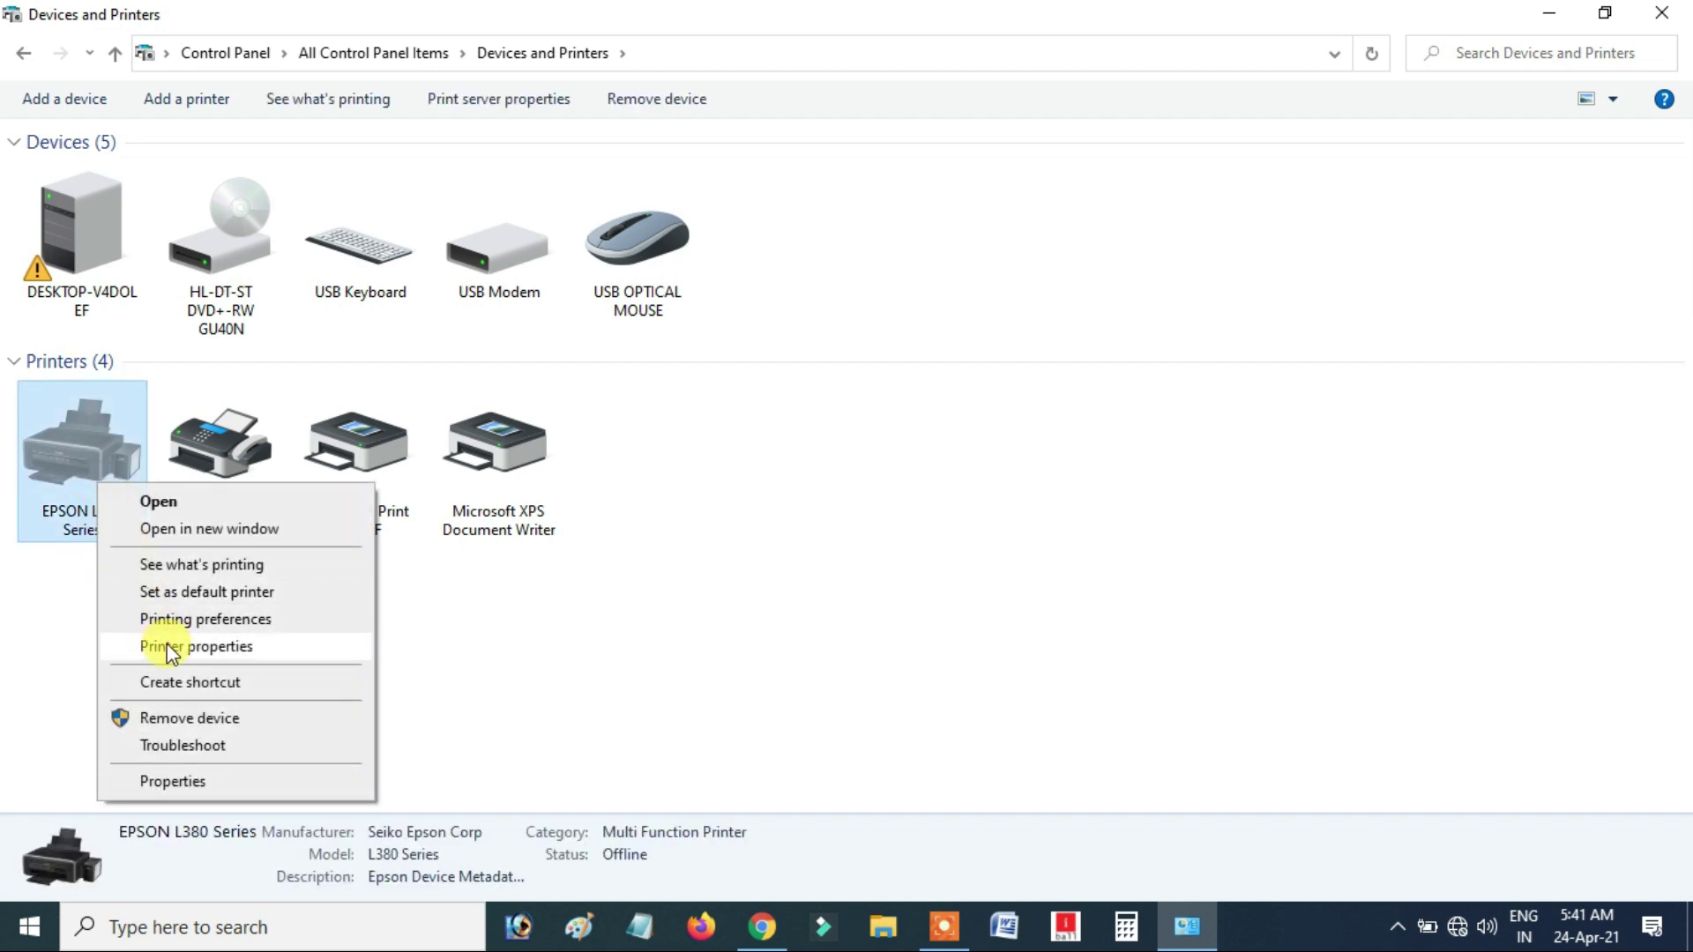
click(227, 618)
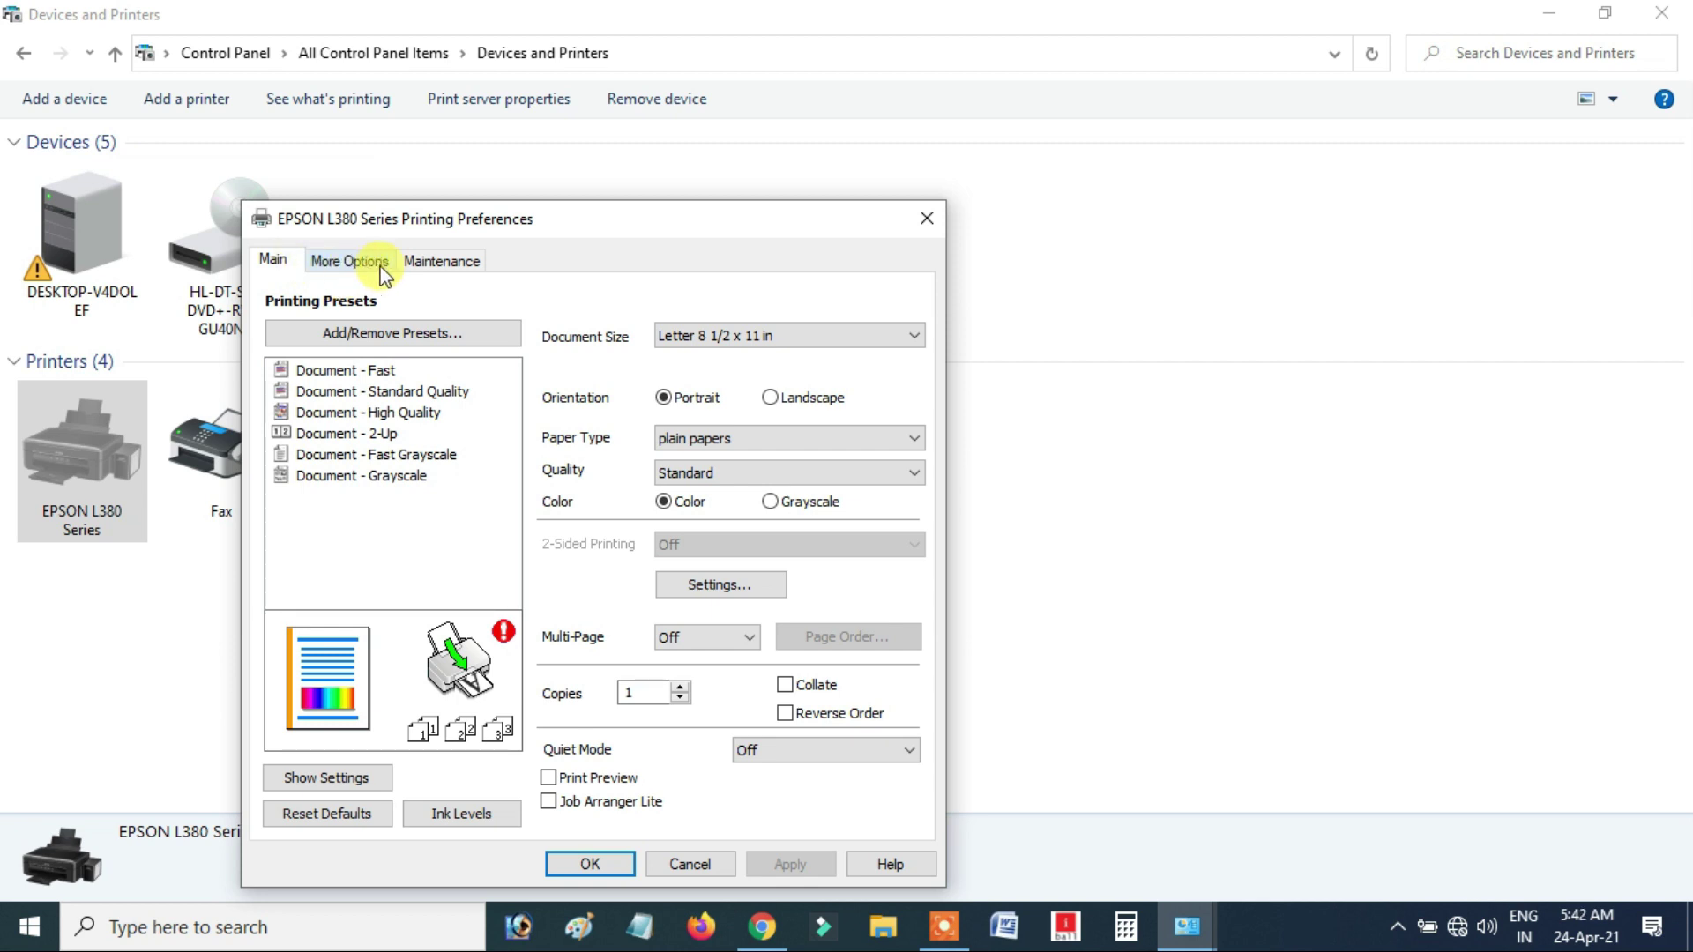
click(443, 263)
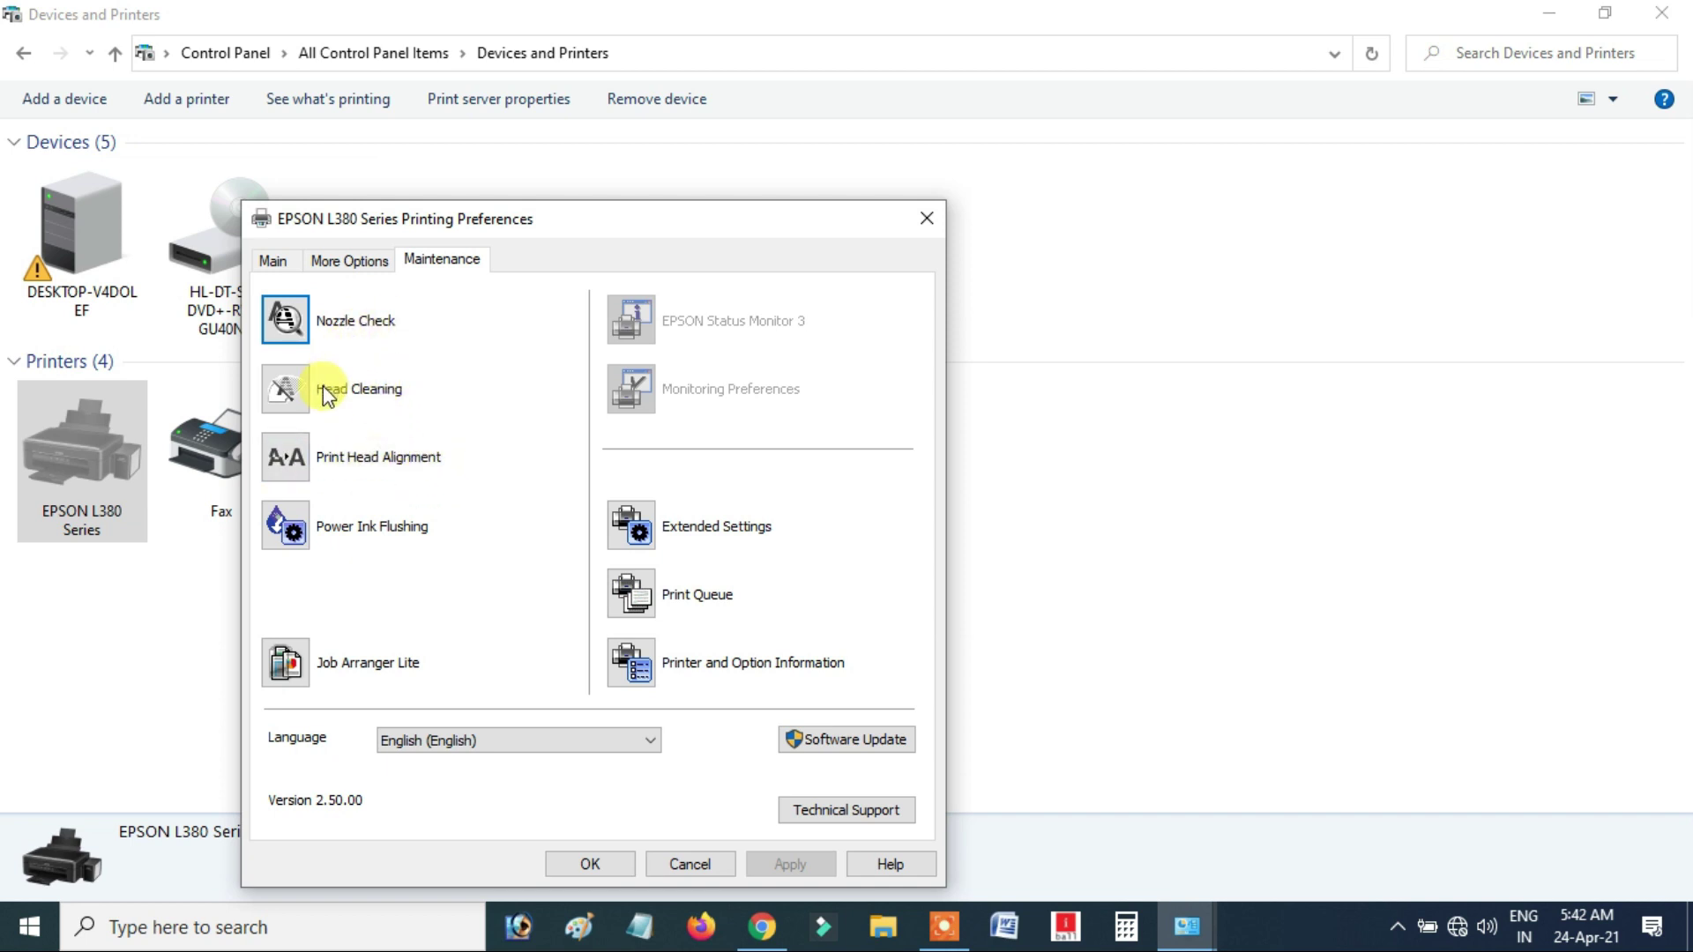
click(285, 385)
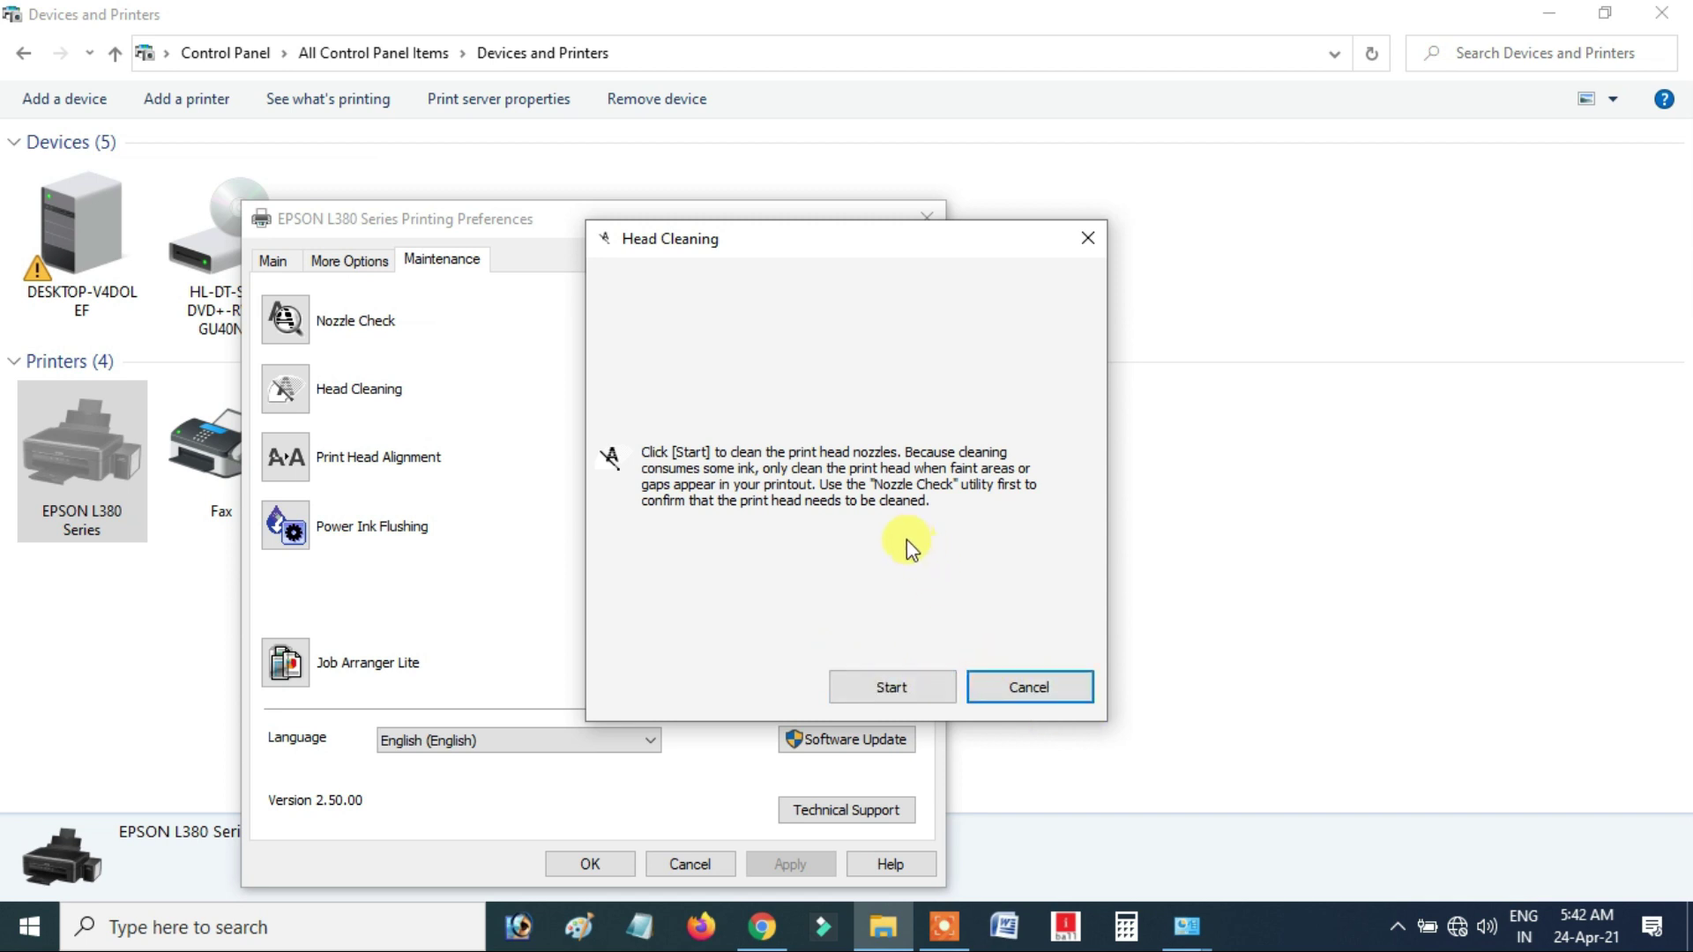
click(898, 687)
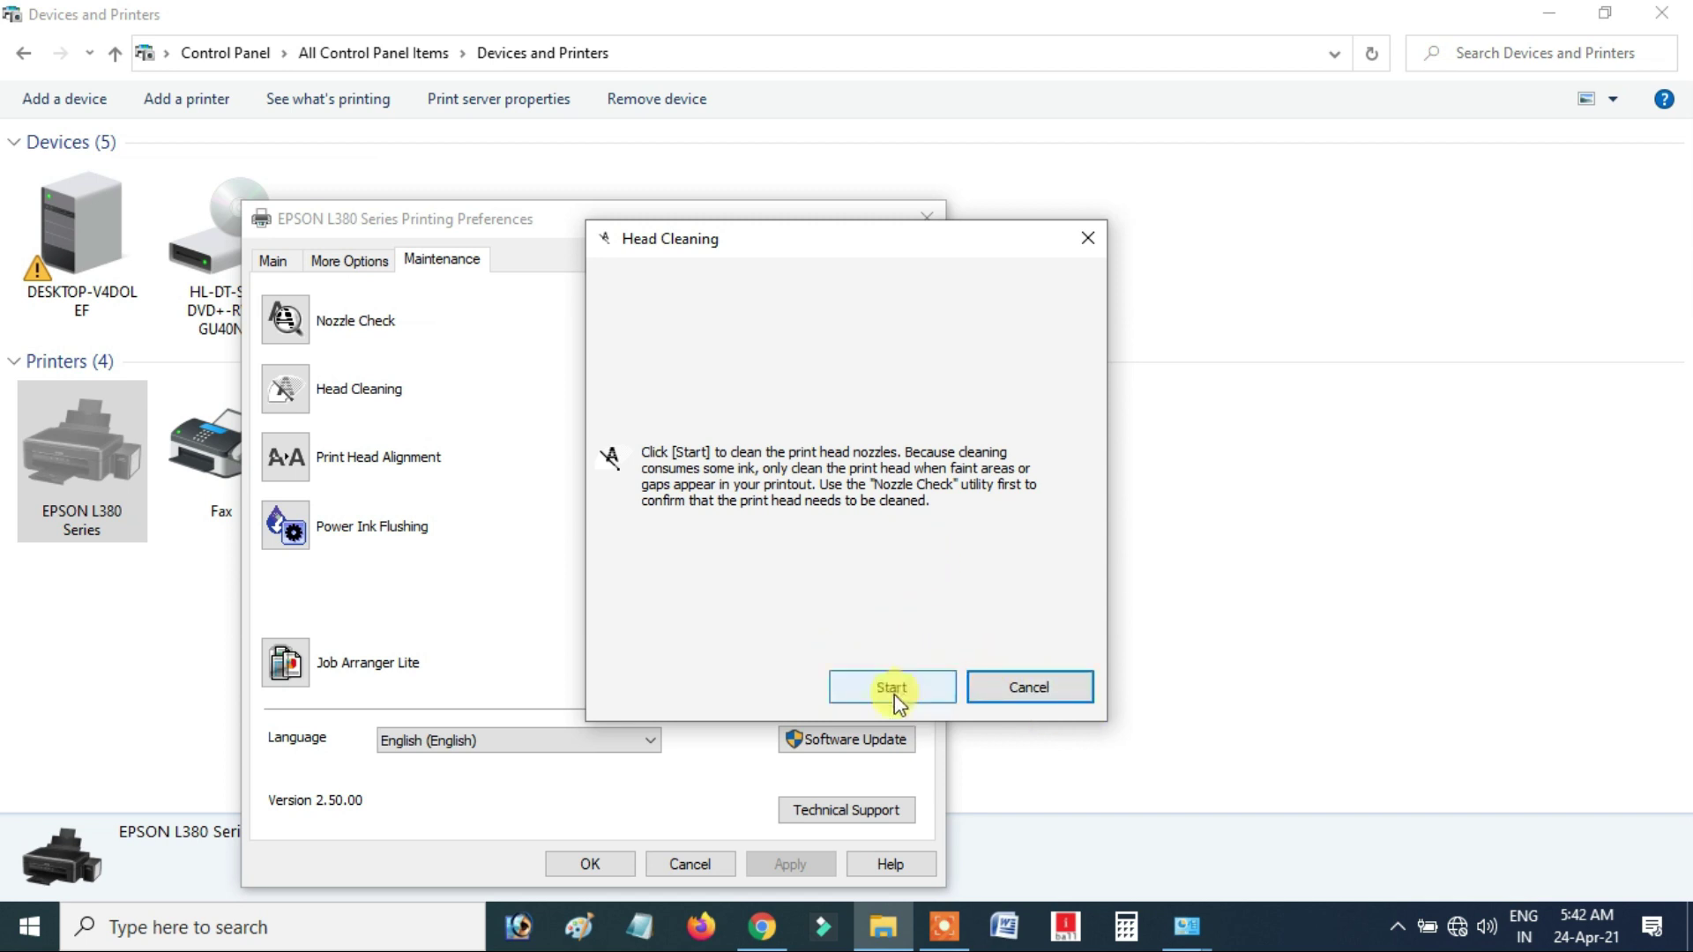